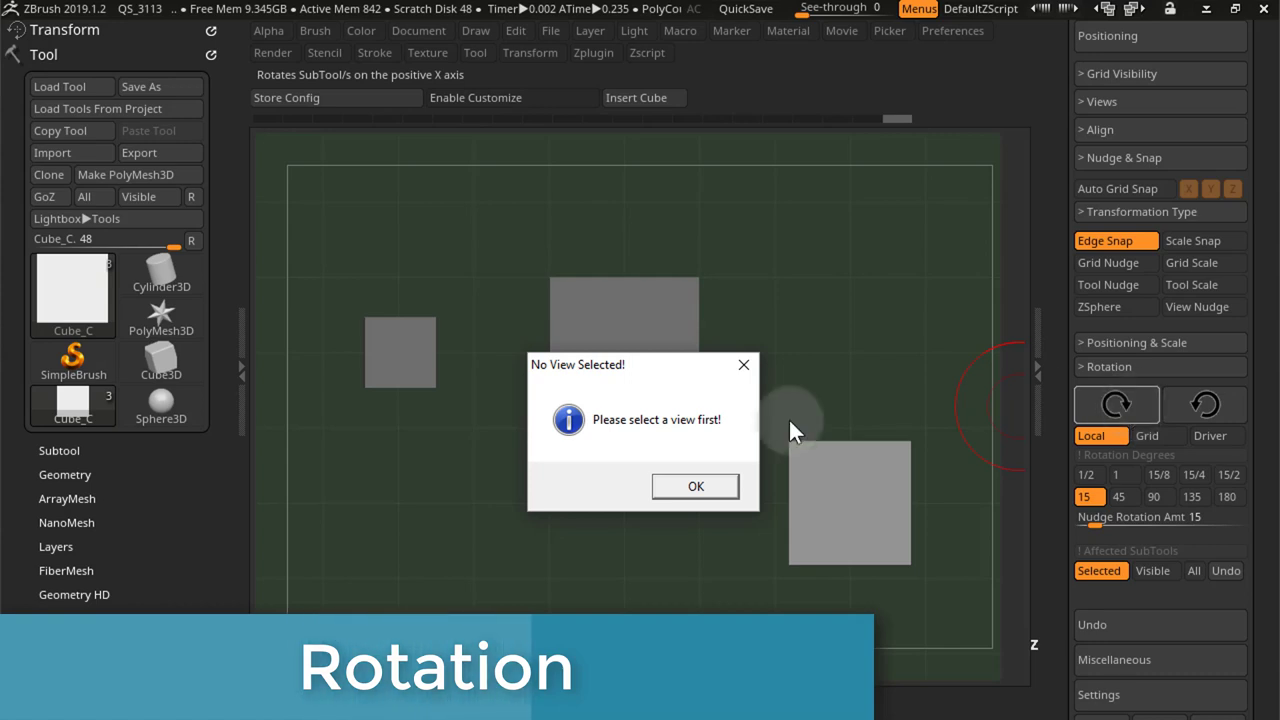
# Step: Dismiss the no-view warning, check the cubes from the Left and Back presets, then return to Top
pyautogui.click(688, 488)
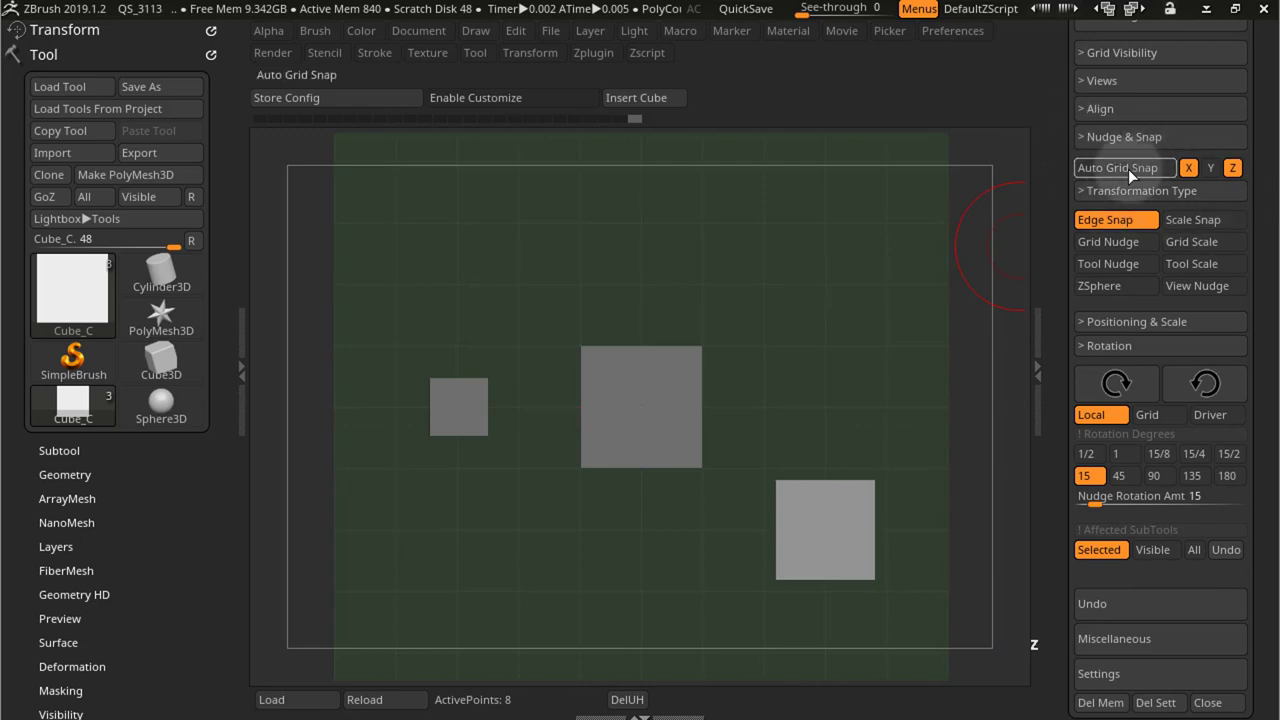
pyautogui.moveTo(1271, 189); pyautogui.dragTo(1271, 247)
pyautogui.click(1141, 142)
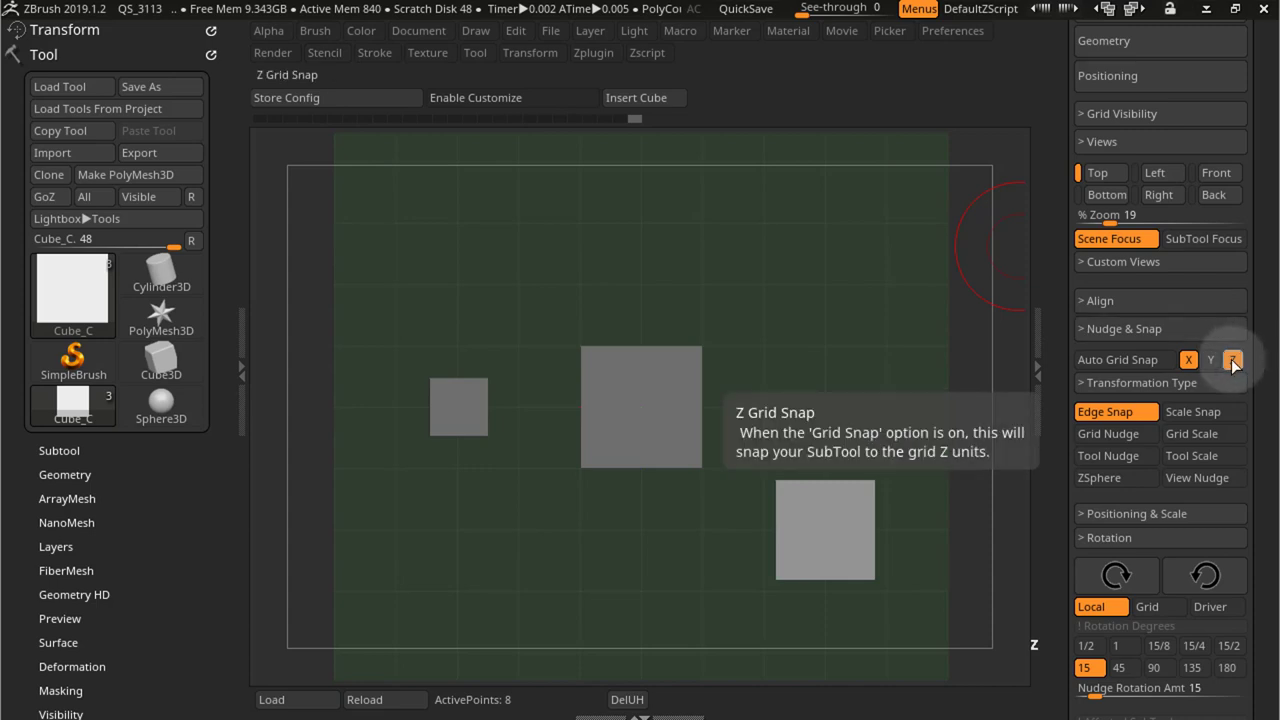
pyautogui.click(1171, 172)
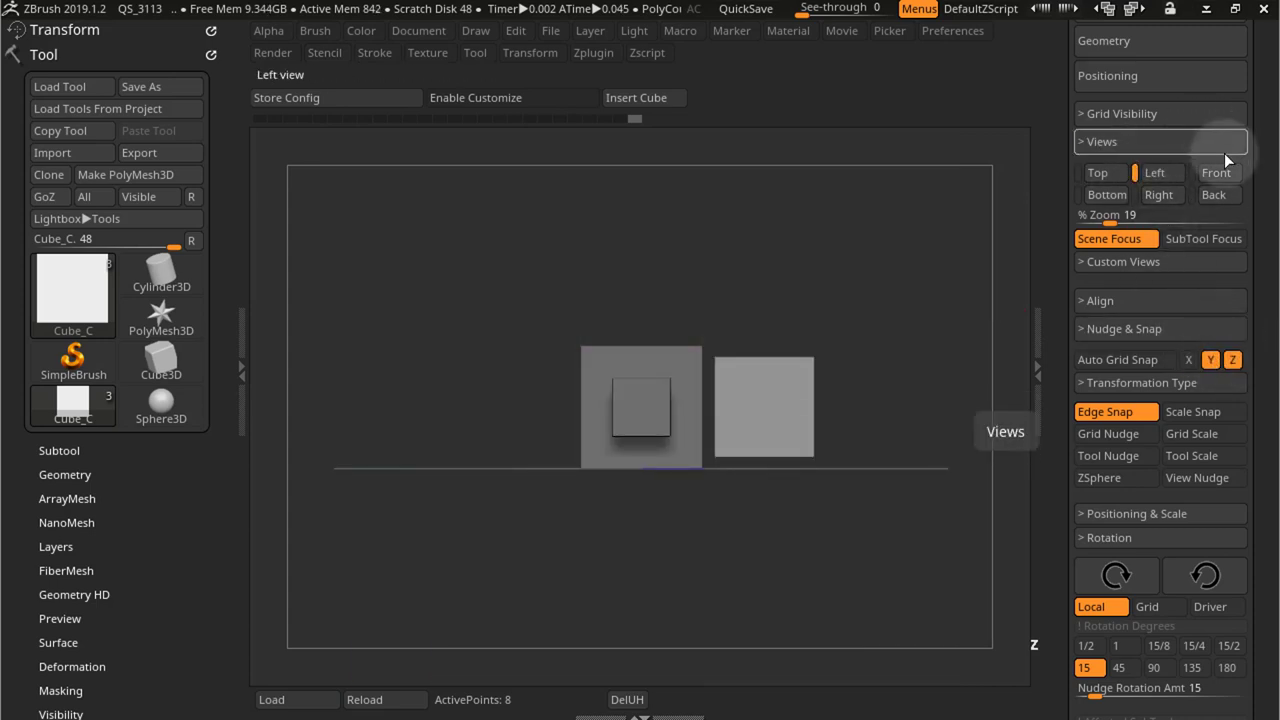
pyautogui.click(1222, 193)
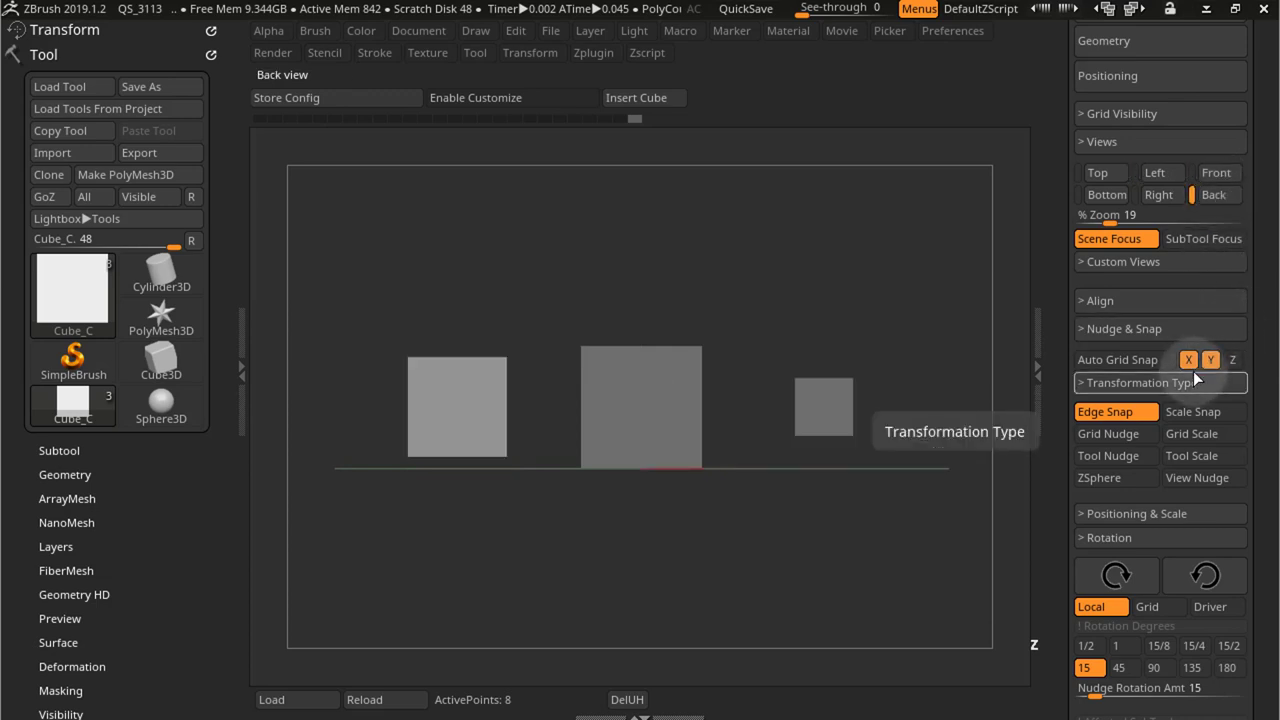
pyautogui.click(1100, 172)
pyautogui.moveTo(1264, 363); pyautogui.dragTo(1254, 302)
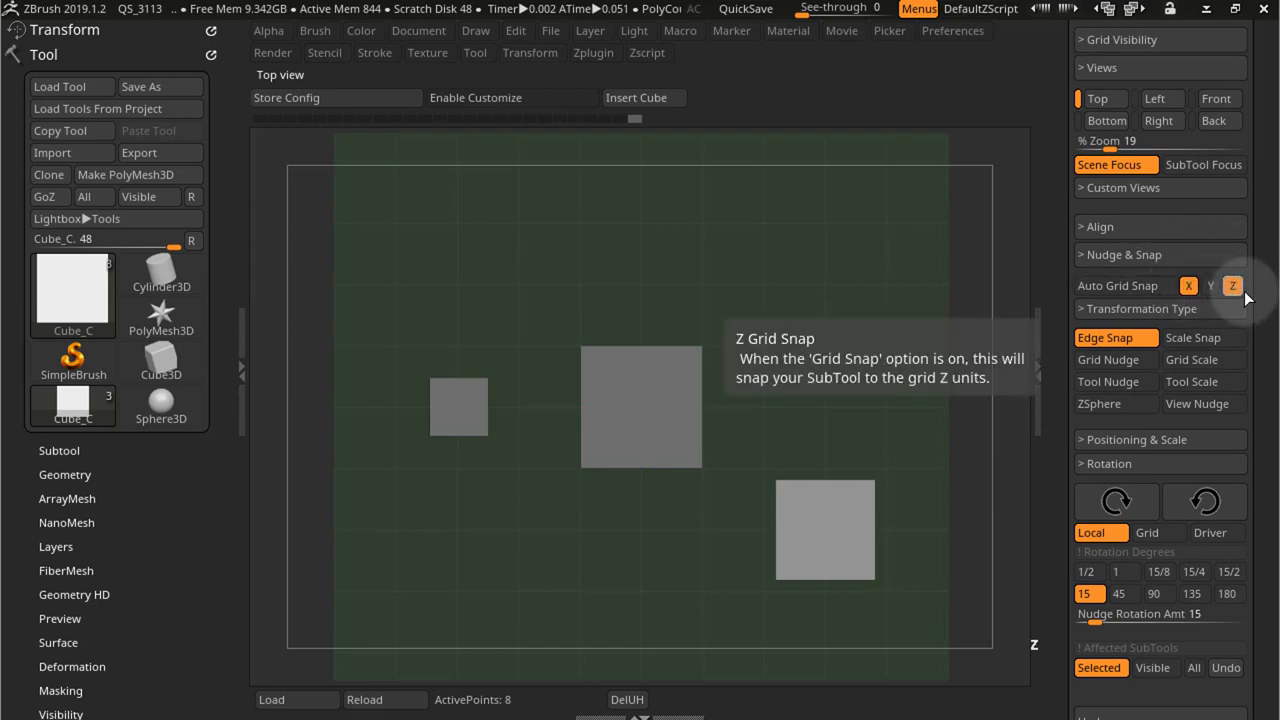
pyautogui.moveTo(1245, 288); pyautogui.dragTo(1243, 134)
pyautogui.click(1189, 190)
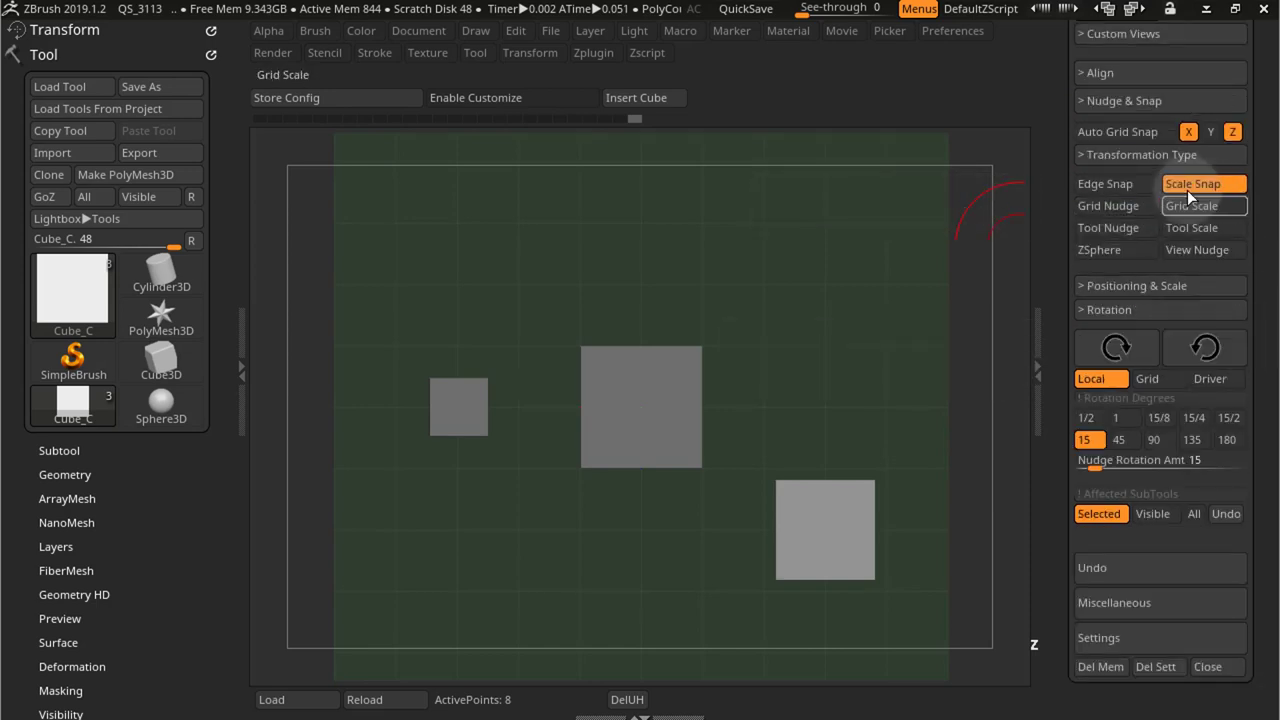
pyautogui.click(1138, 209)
pyautogui.click(1180, 208)
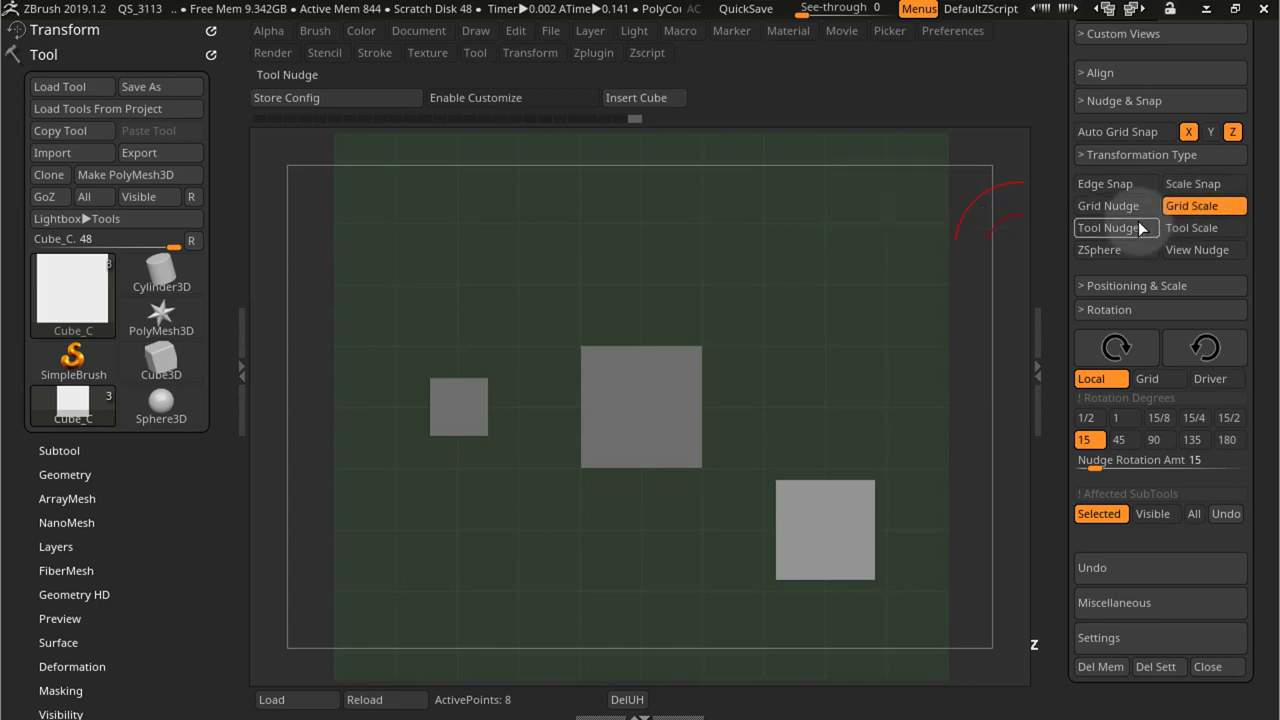
pyautogui.click(1136, 229)
pyautogui.click(1180, 228)
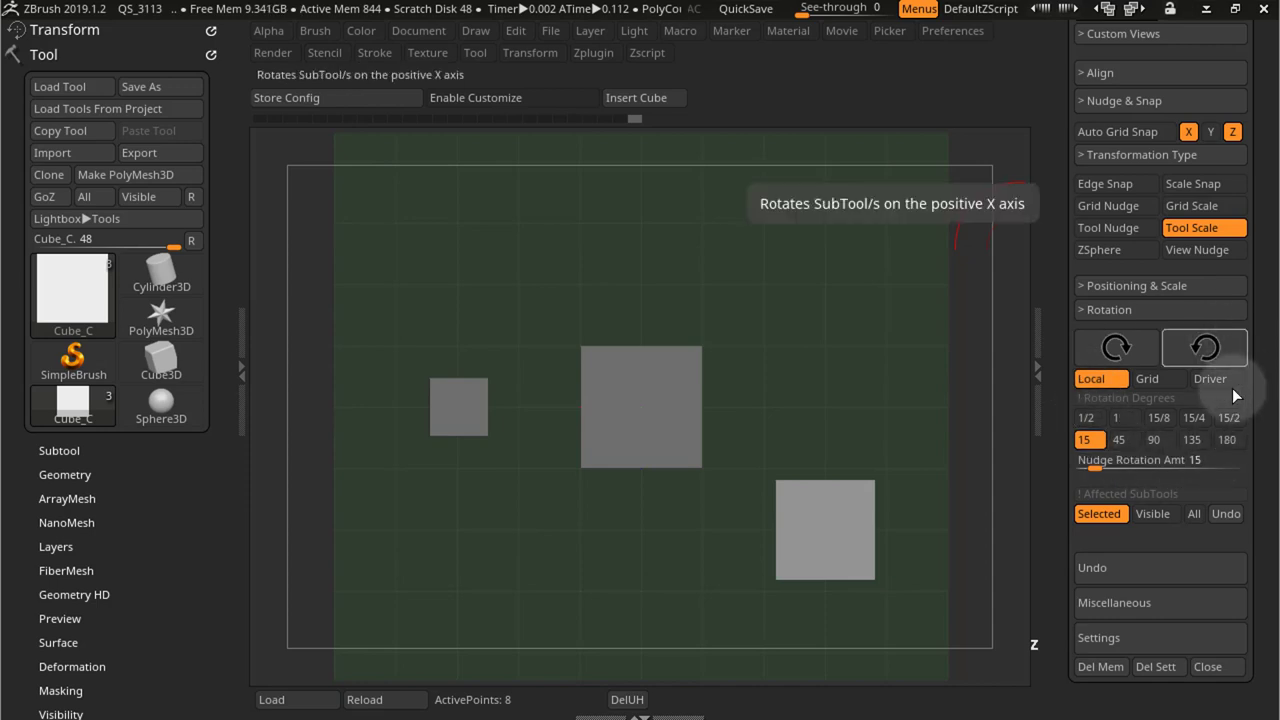
pyautogui.click(1112, 258)
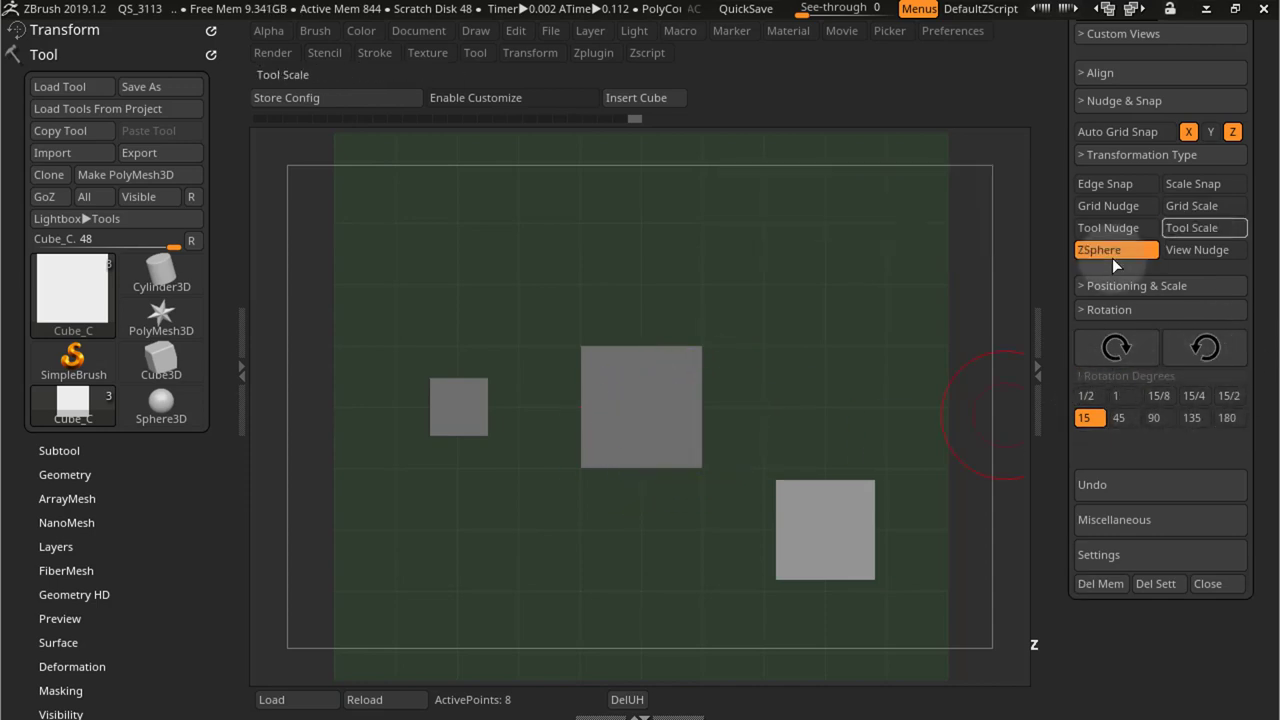
pyautogui.click(1116, 420)
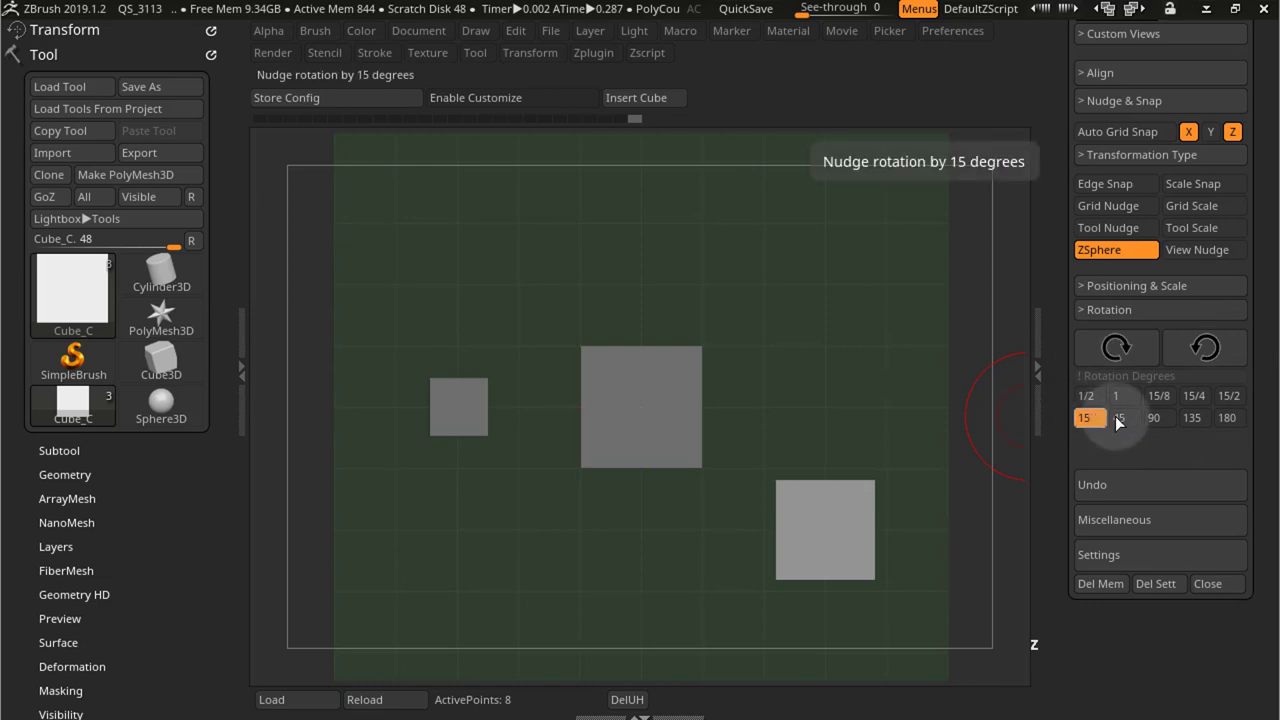
pyautogui.click(1199, 256)
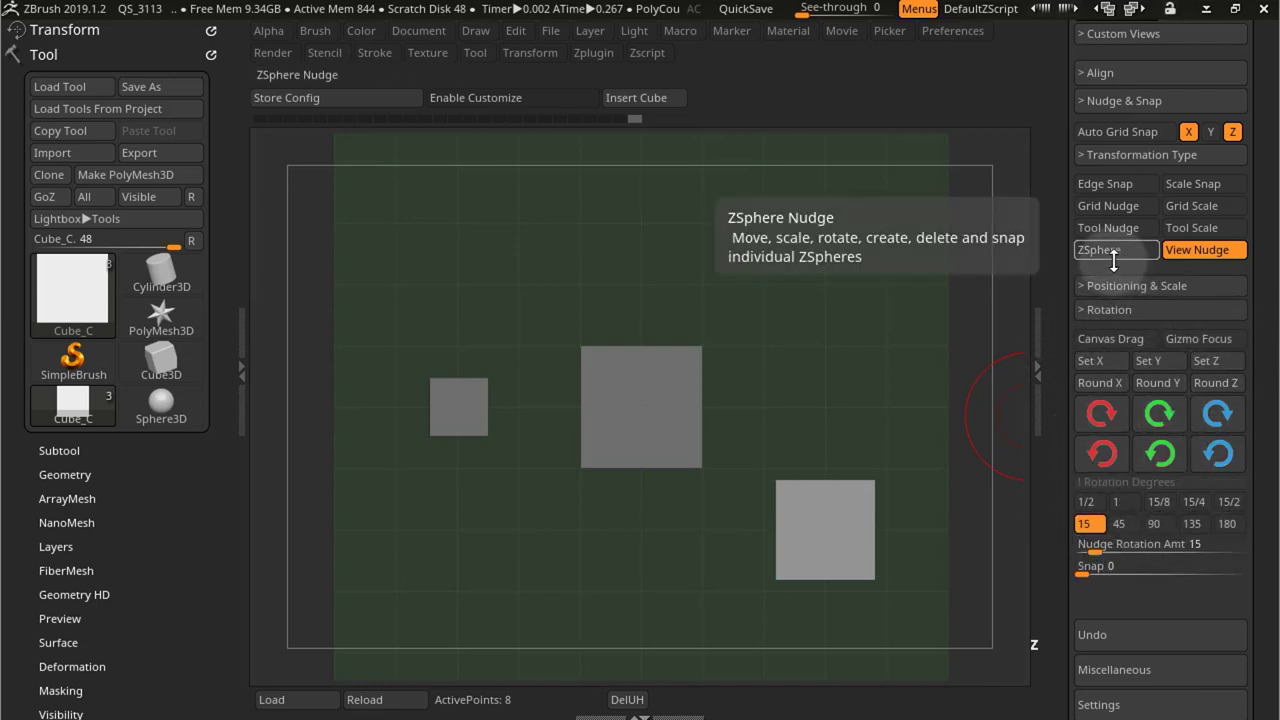
pyautogui.click(1106, 184)
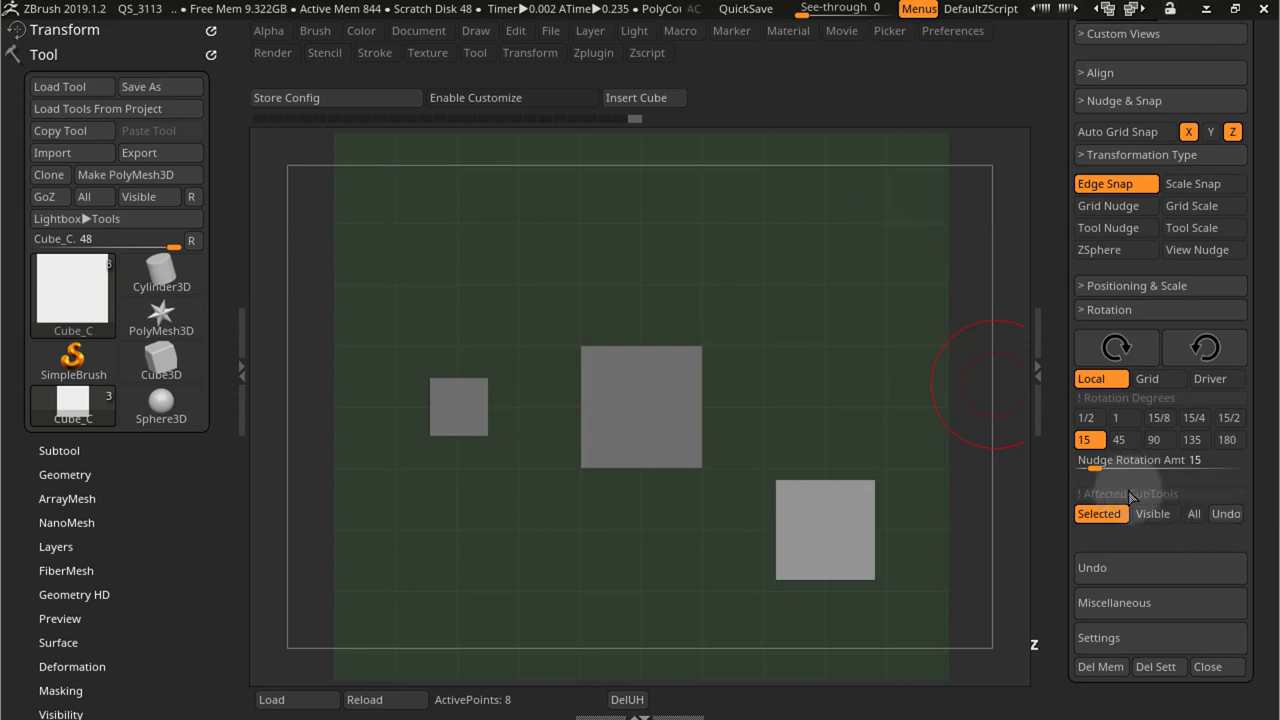
# Step: Collapse the Rotation subpalette so only the Affected SubTools options show
pyautogui.click(1144, 309)
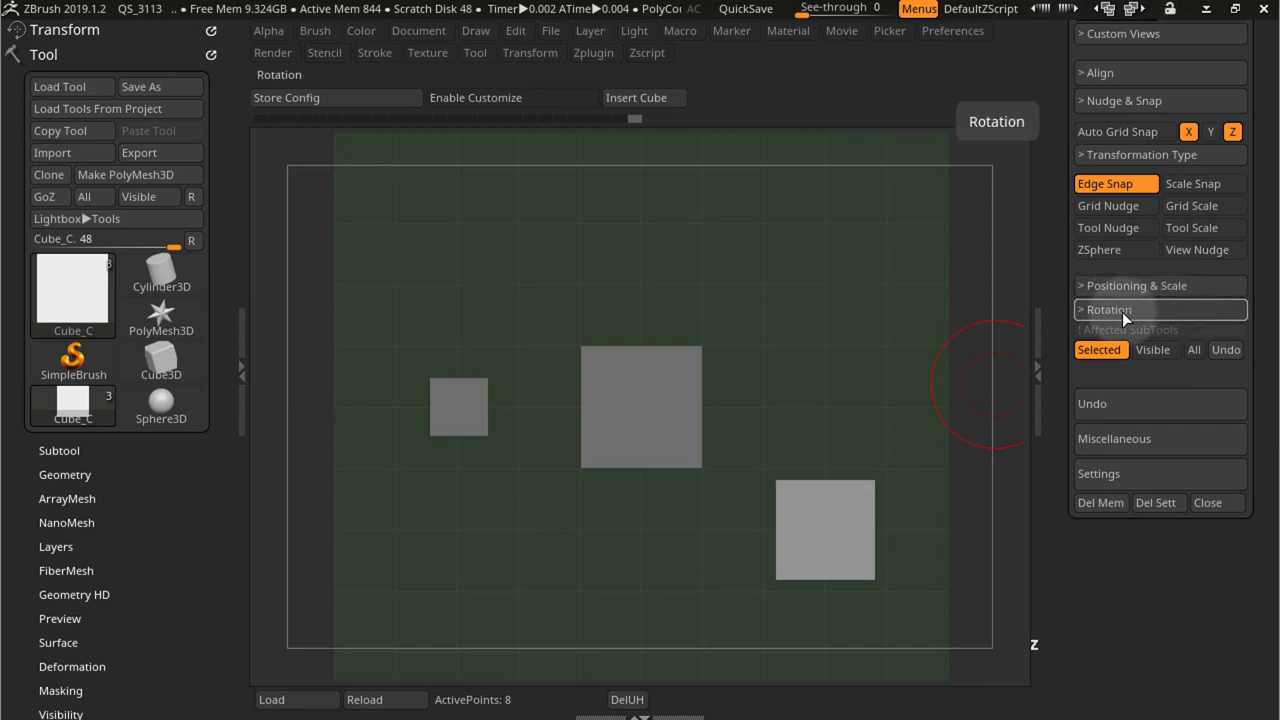
# Step: Try rotation steps of 90, 135, 180 and 7.5 degrees, then settle on 15 degrees
pyautogui.click(1122, 312)
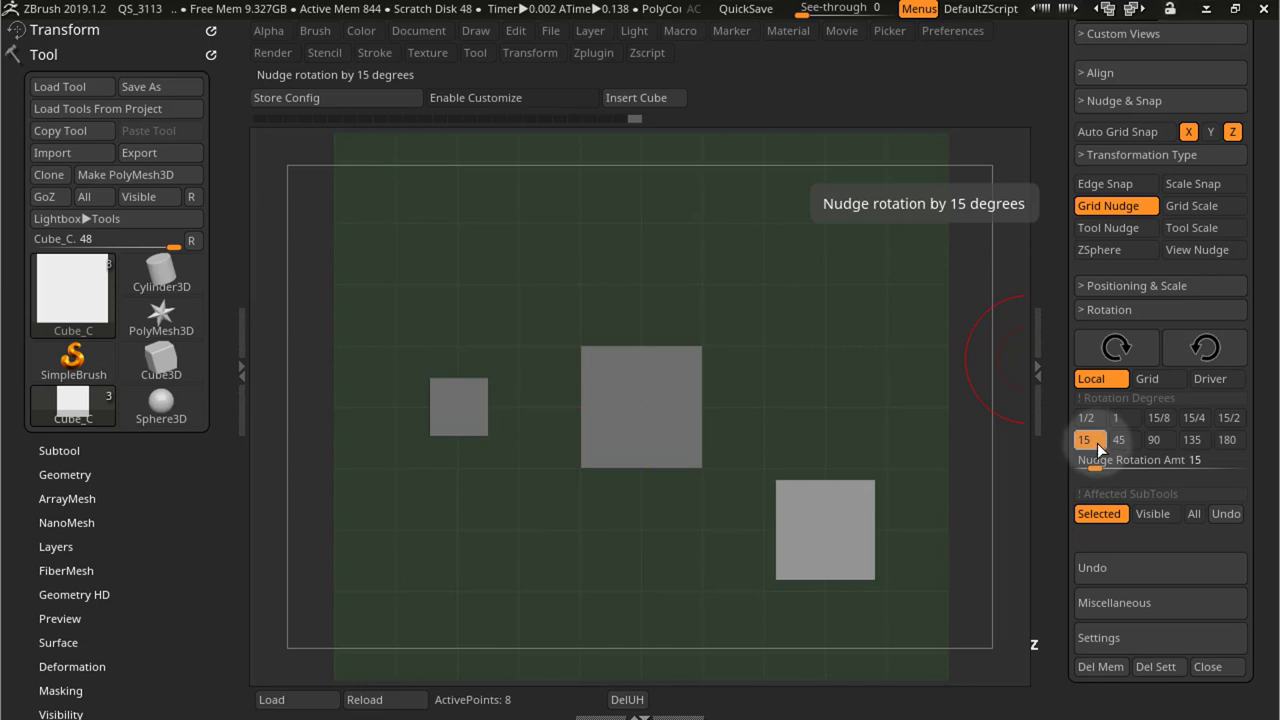
pyautogui.click(1154, 440)
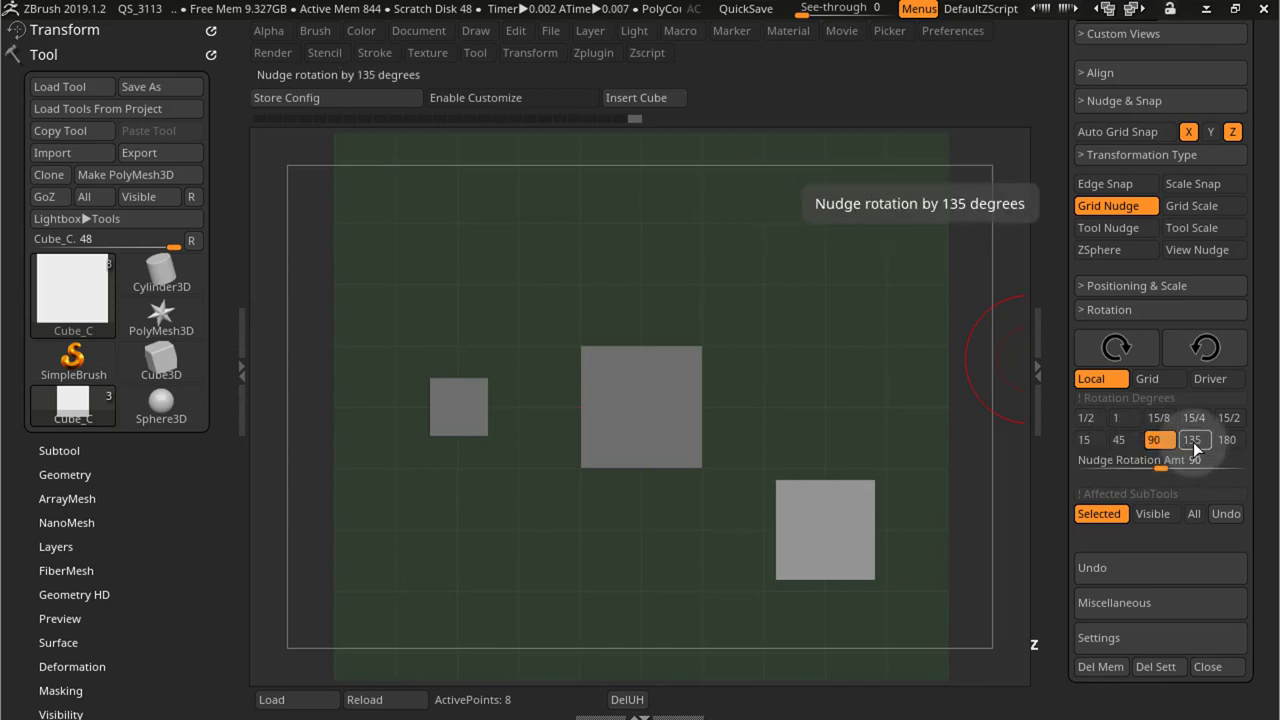
pyautogui.click(1193, 440)
pyautogui.click(1226, 440)
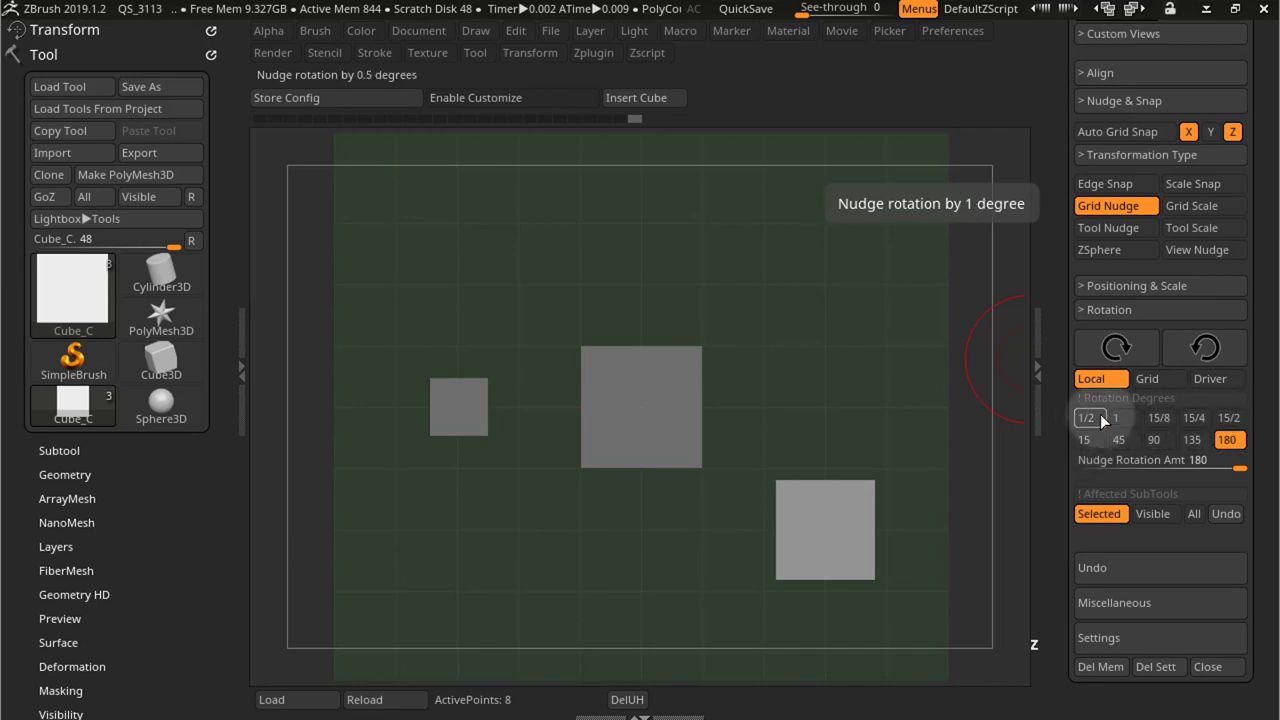
pyautogui.click(1231, 419)
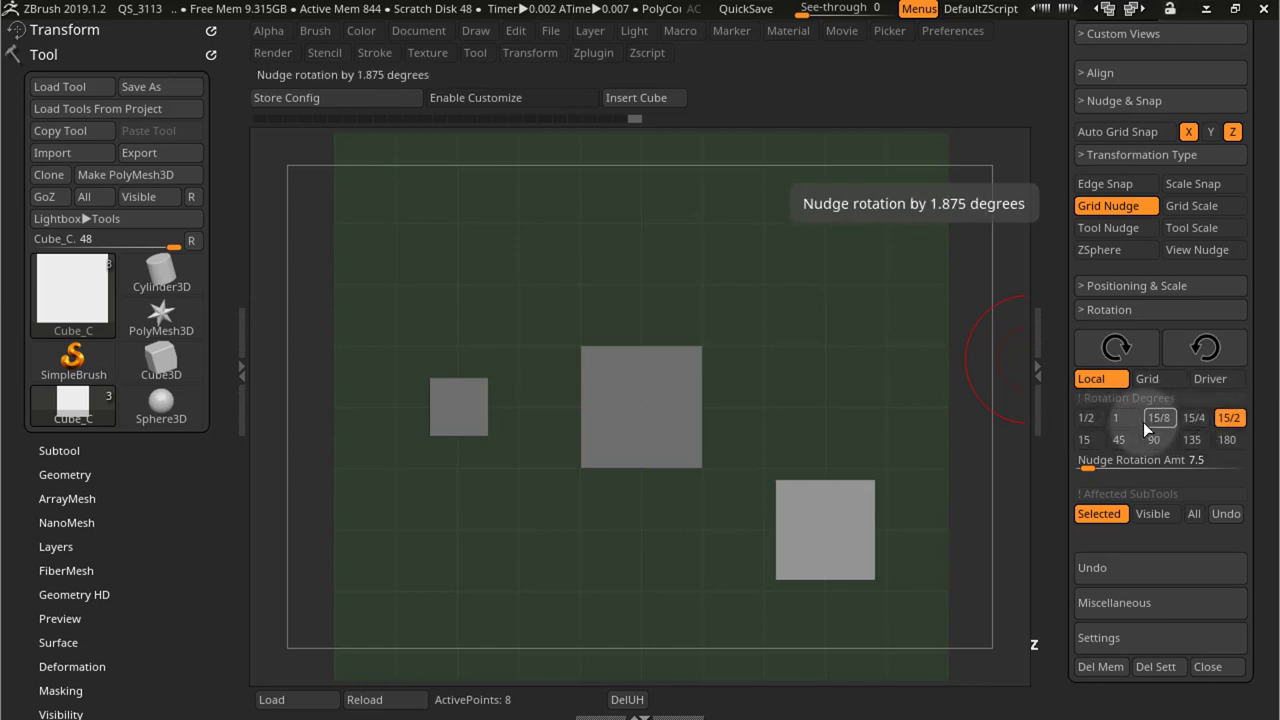
pyautogui.click(1089, 440)
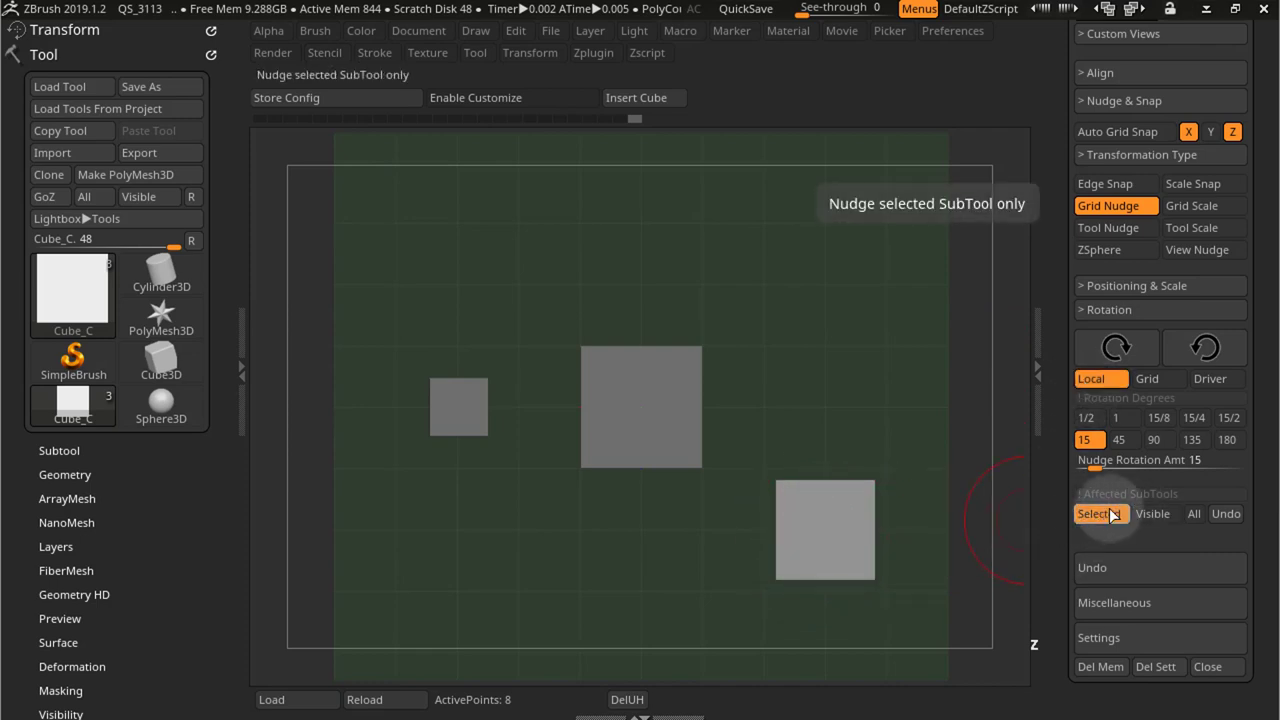
# Step: Rotate the selected cube by 15° and 45° into a diamond, returning it to square each time
pyautogui.click(1123, 352)
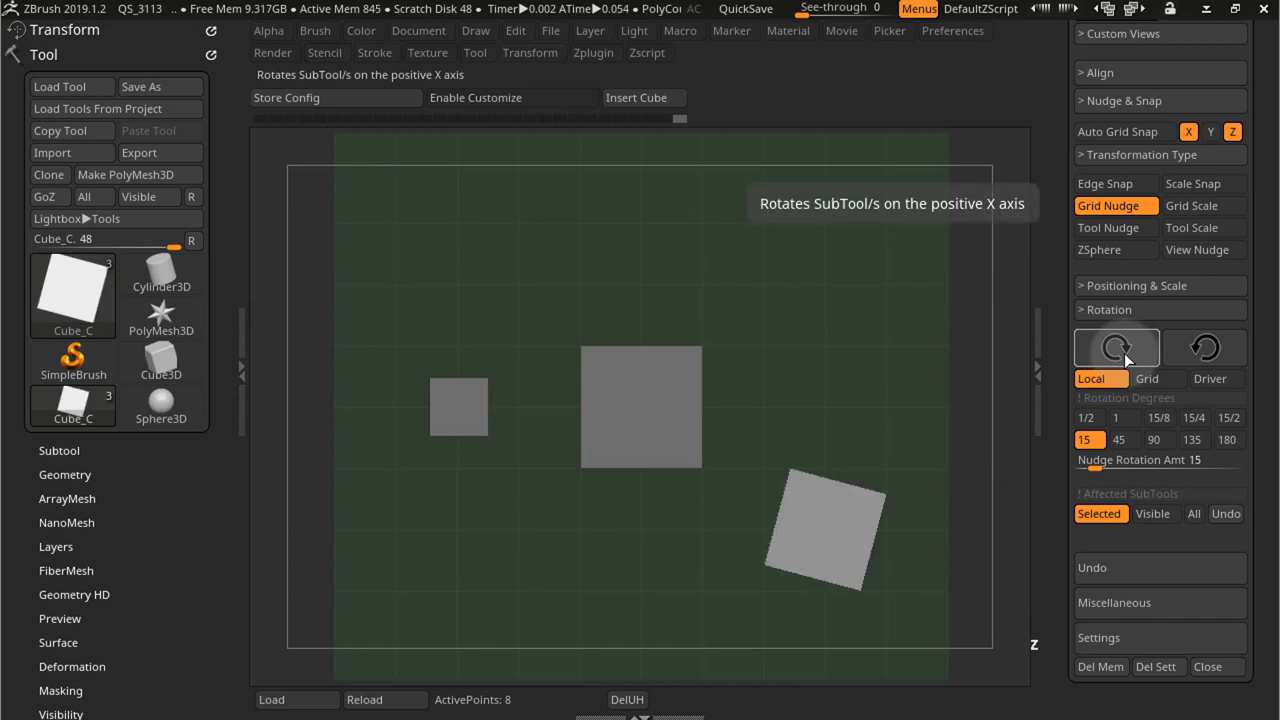
pyautogui.click(1205, 347)
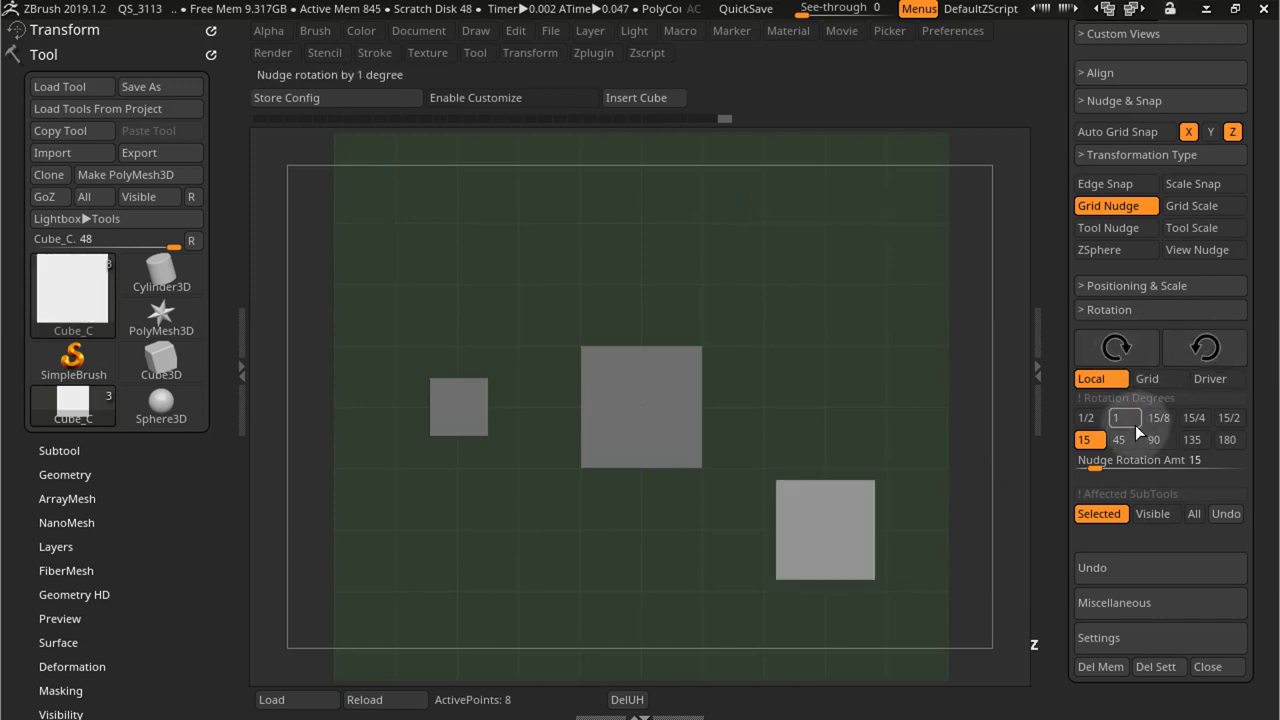
pyautogui.click(1121, 344)
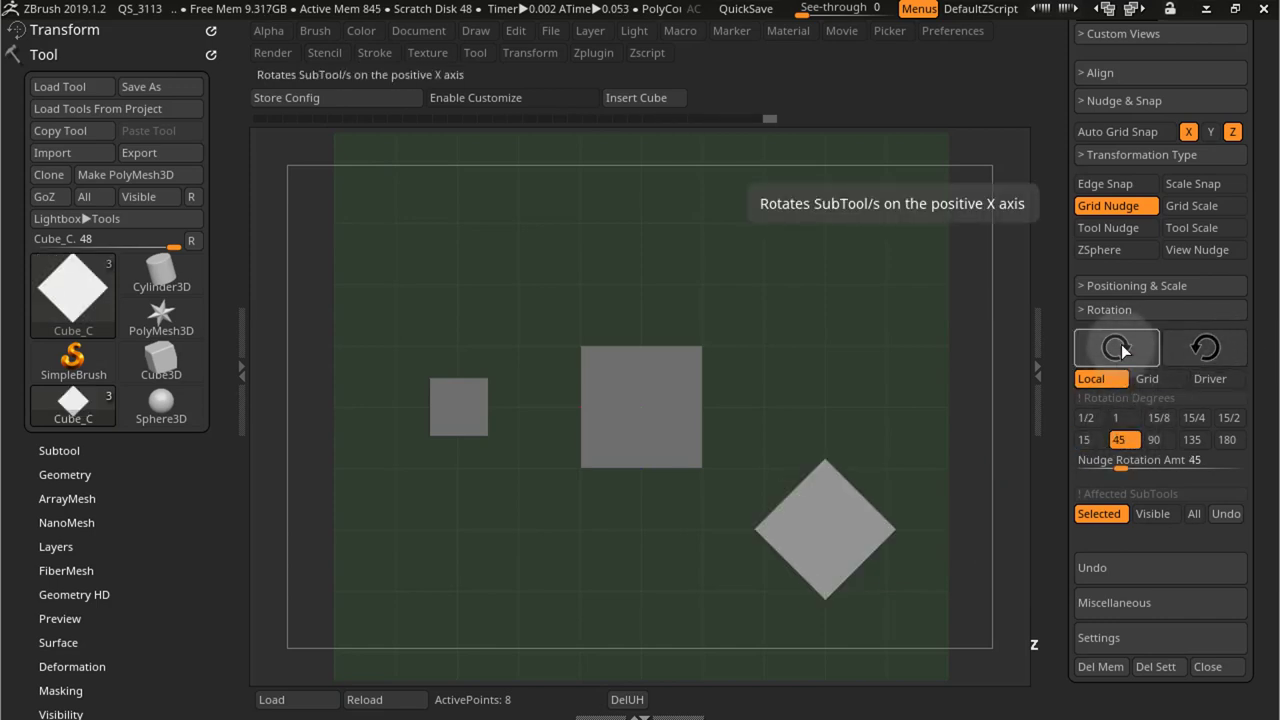
pyautogui.click(1120, 347)
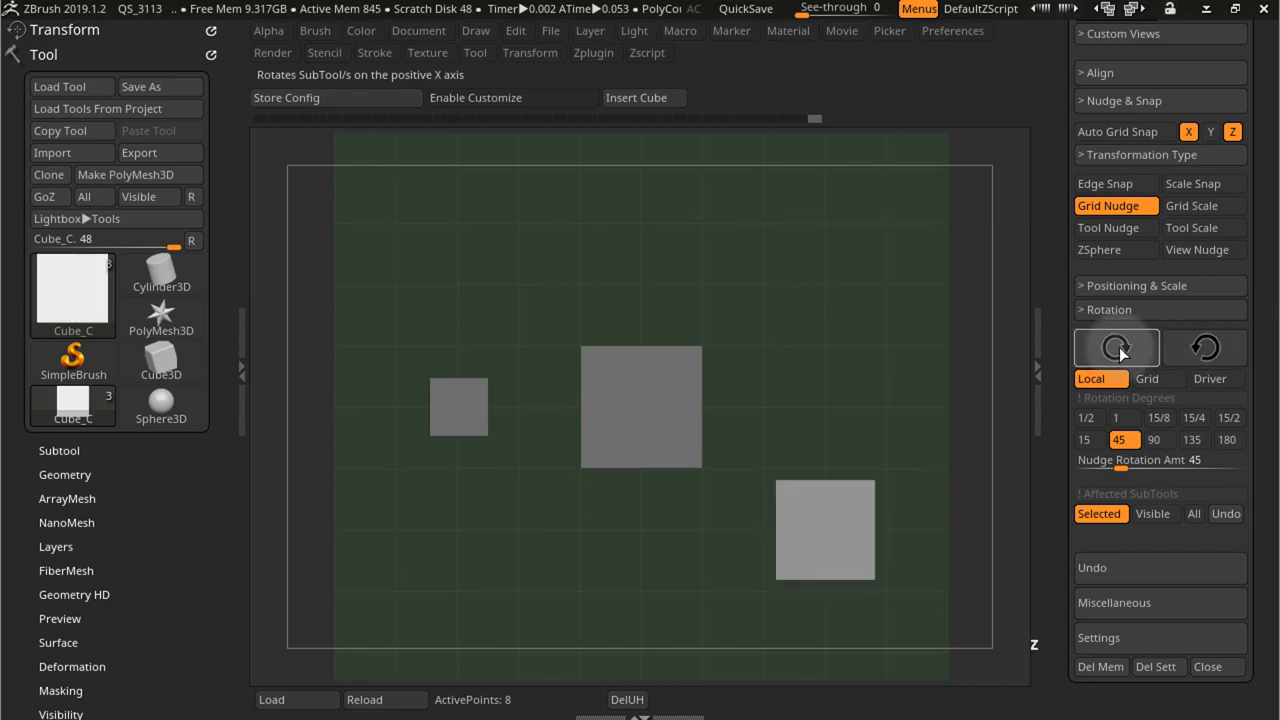
pyautogui.click(1204, 350)
pyautogui.click(1203, 354)
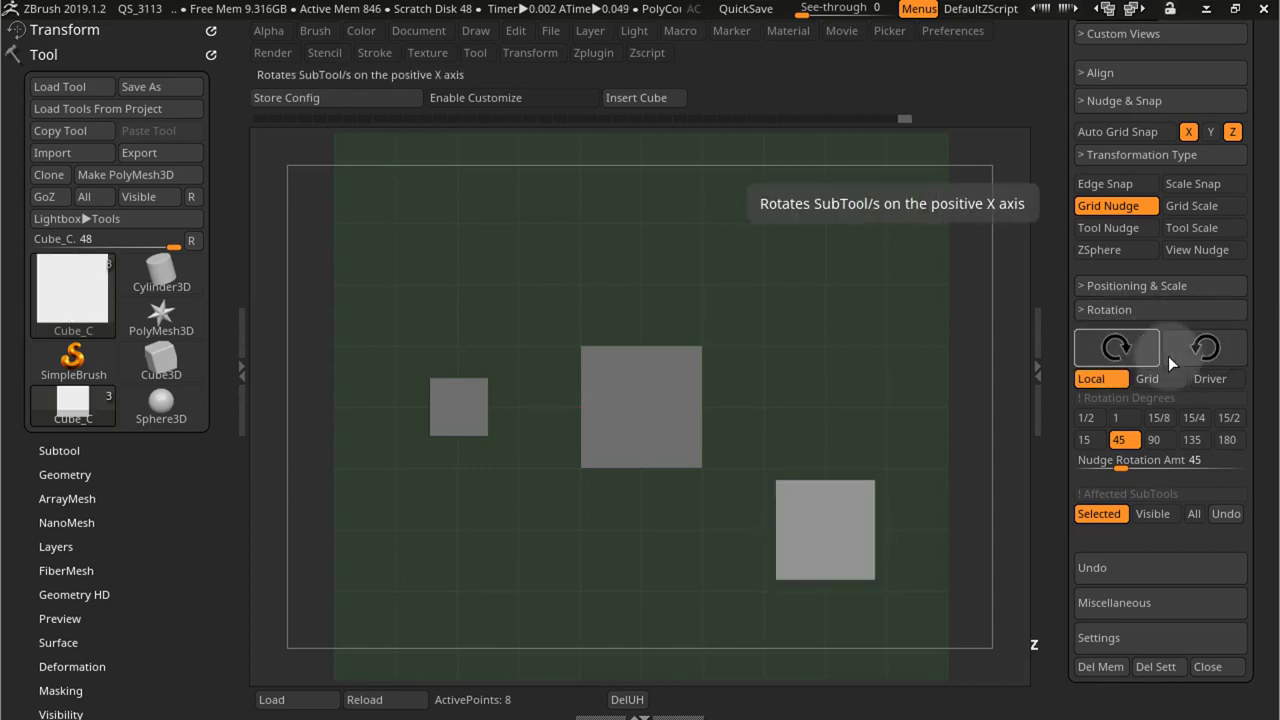
pyautogui.moveTo(1251, 271); pyautogui.dragTo(1251, 371)
# Step: In Left view, turn the right cube into a diamond and back, then return to Top view
pyautogui.click(1164, 110)
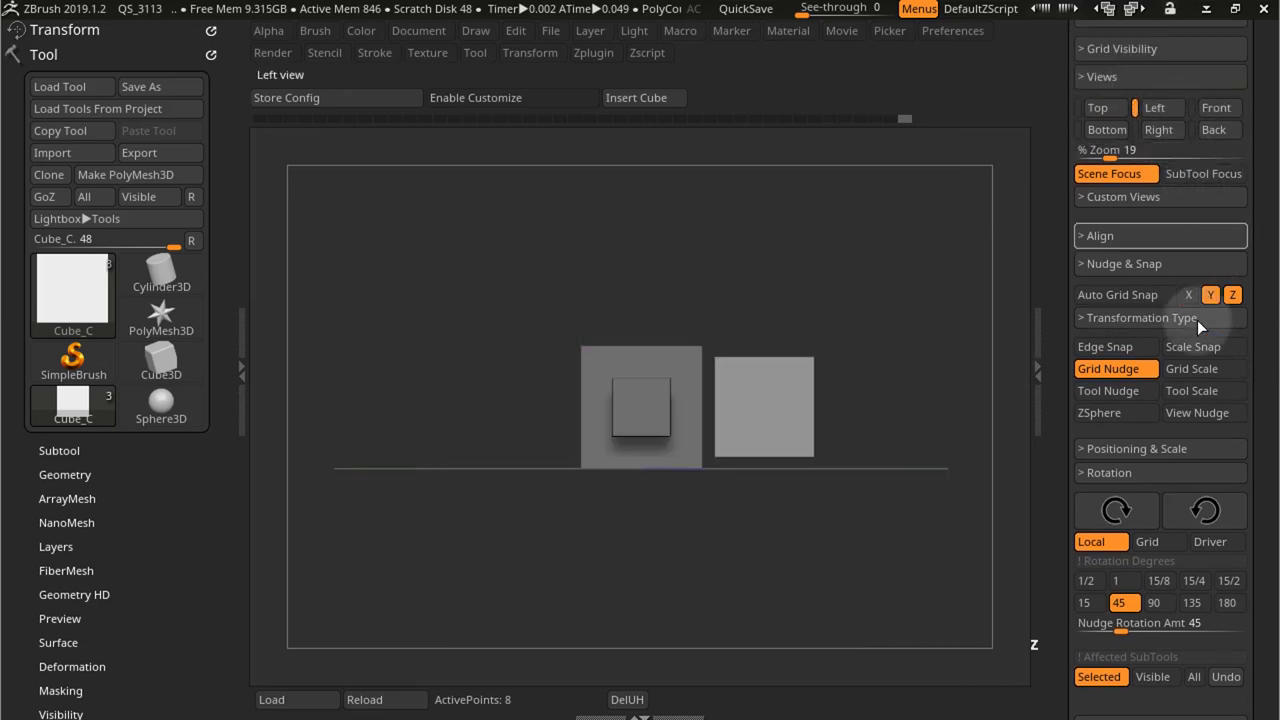
pyautogui.click(1132, 506)
pyautogui.click(1204, 510)
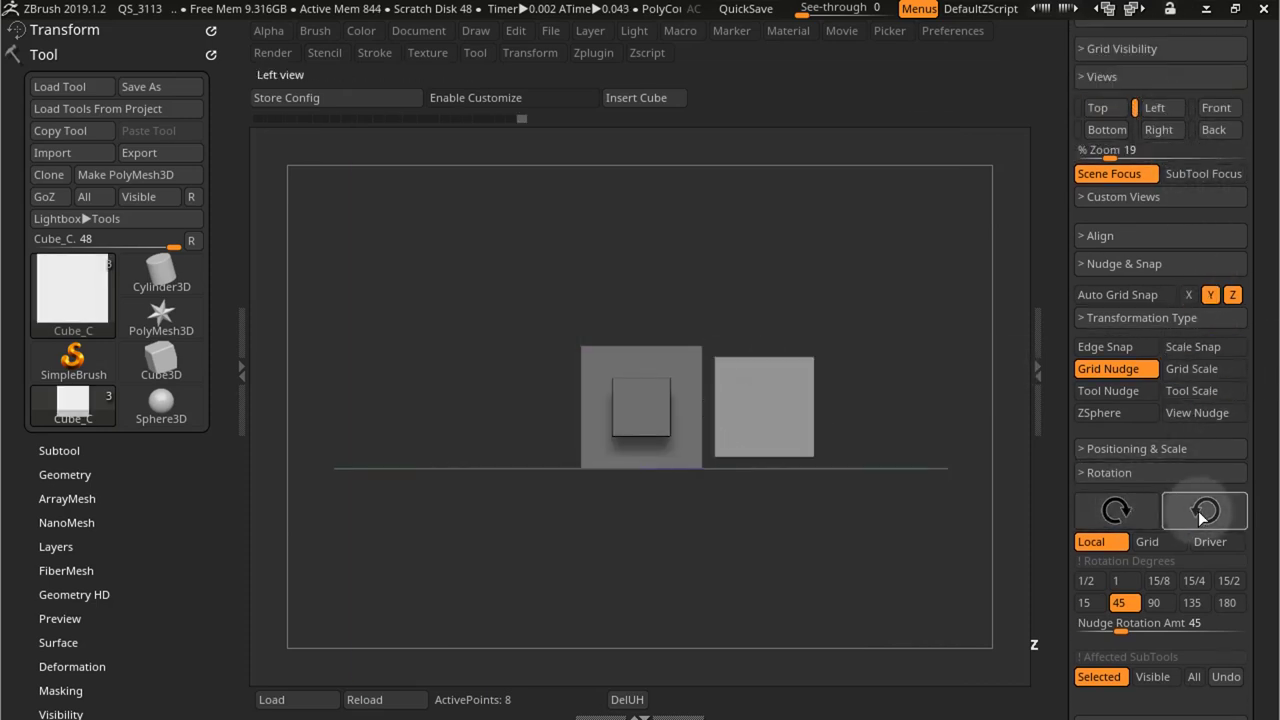
pyautogui.click(1119, 112)
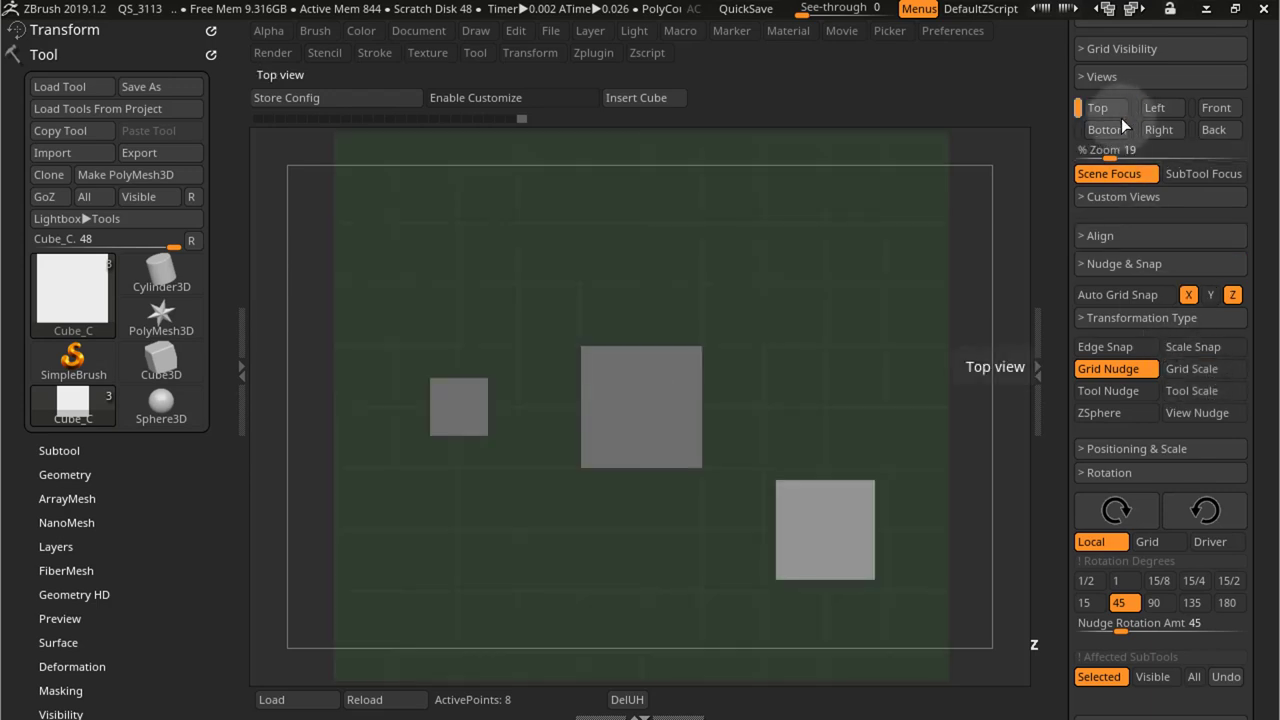
pyautogui.scroll(-2, 1160, 480)
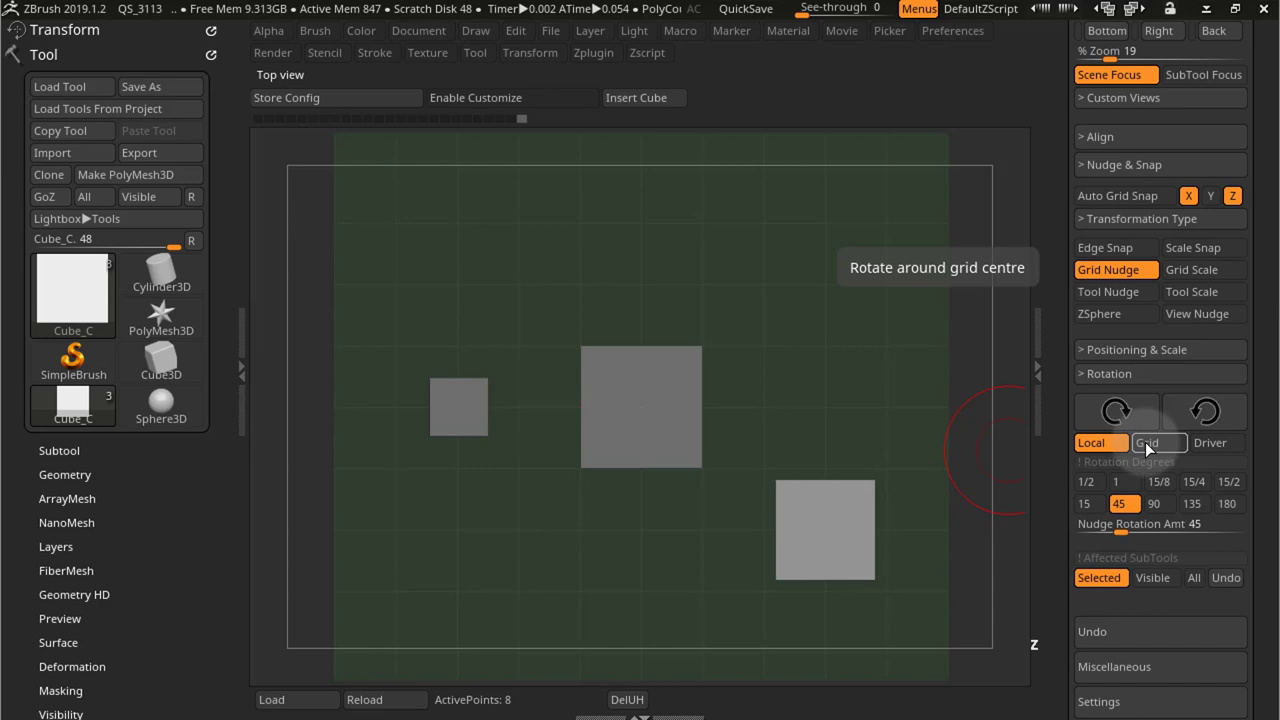
# Step: Set the rotation pivot to Grid and rotate the selected cube seven 45° steps around the grid centre
pyautogui.click(1145, 442)
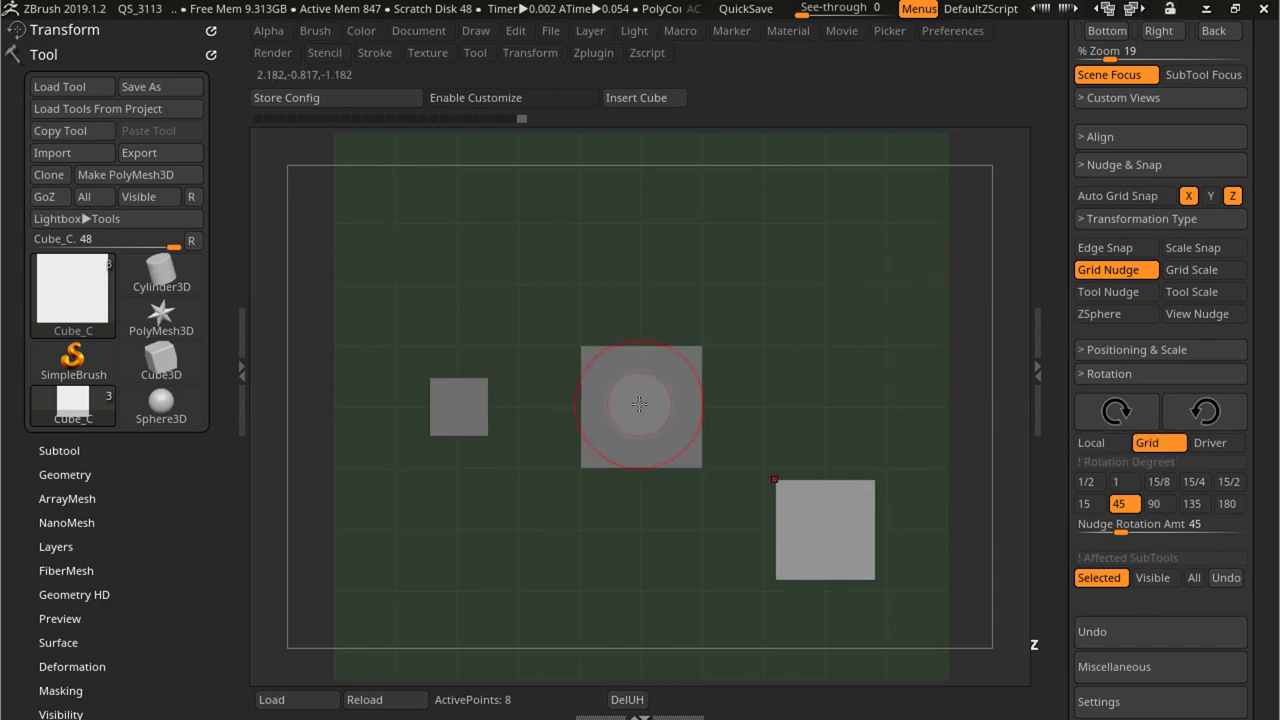
pyautogui.click(1113, 414)
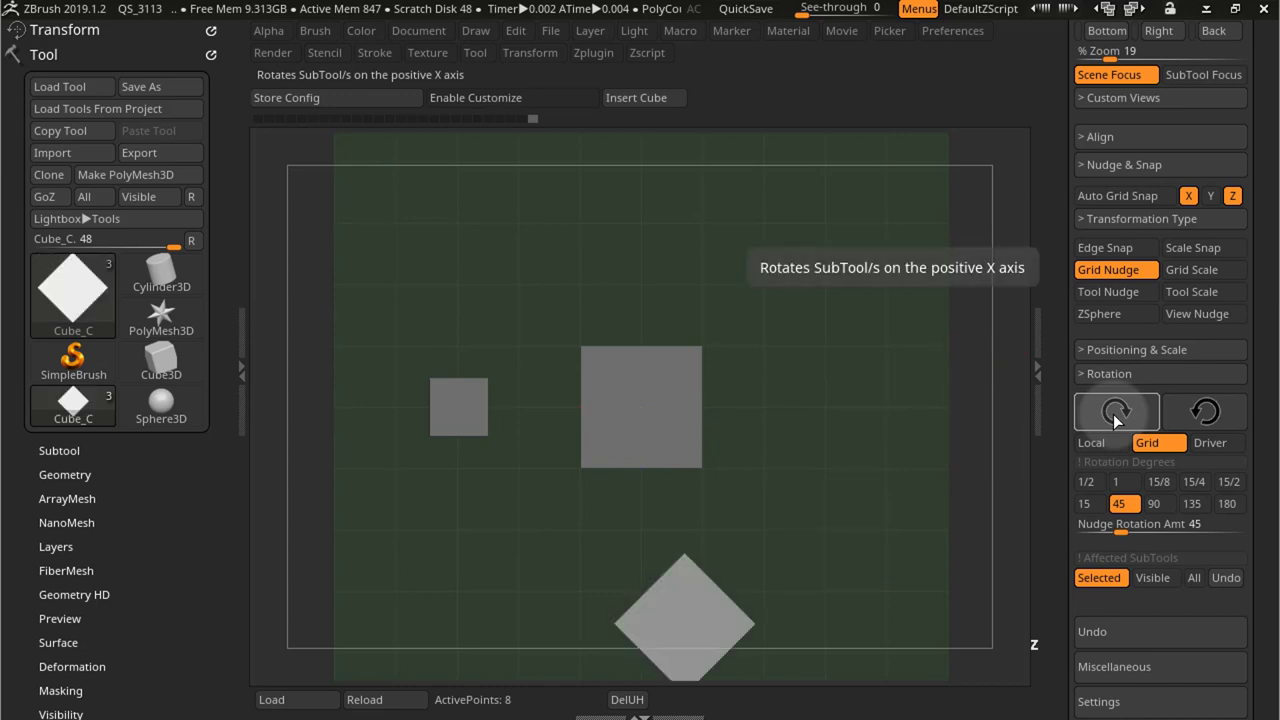
pyautogui.click(1113, 414)
pyautogui.click(1113, 414)
pyautogui.click(1113, 414)
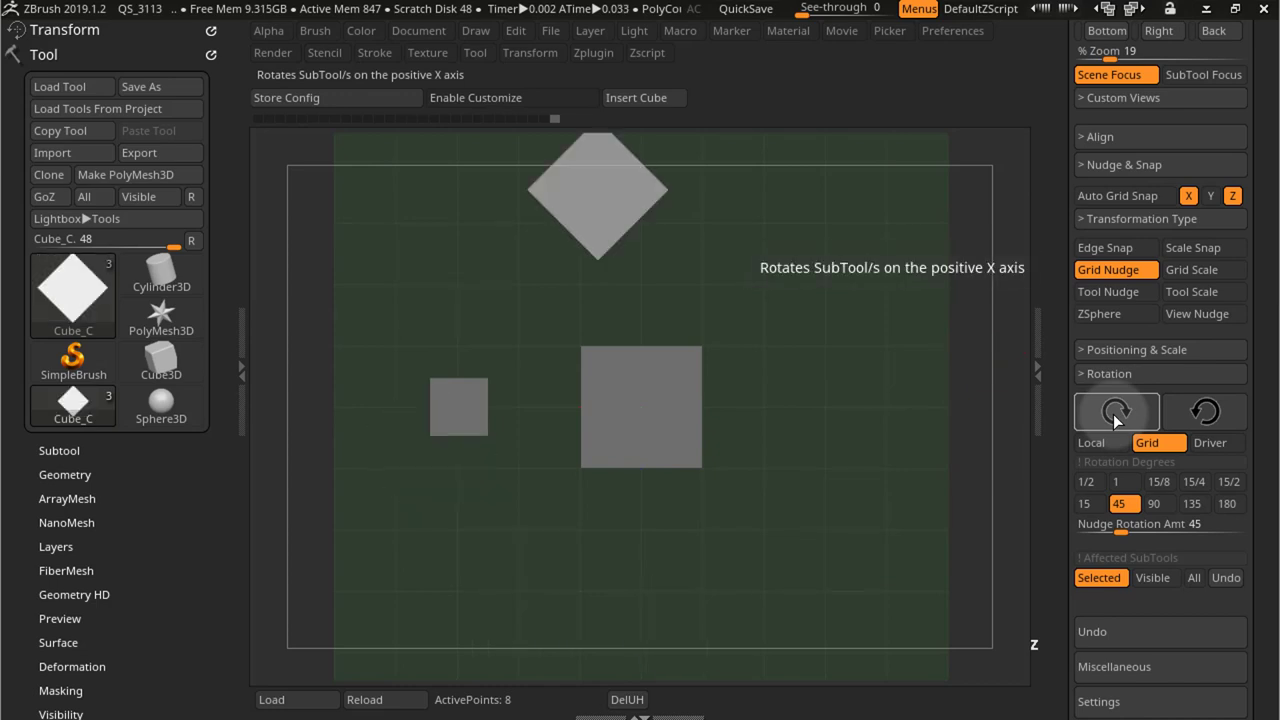
pyautogui.click(1113, 414)
pyautogui.click(1113, 414)
pyautogui.click(1113, 414)
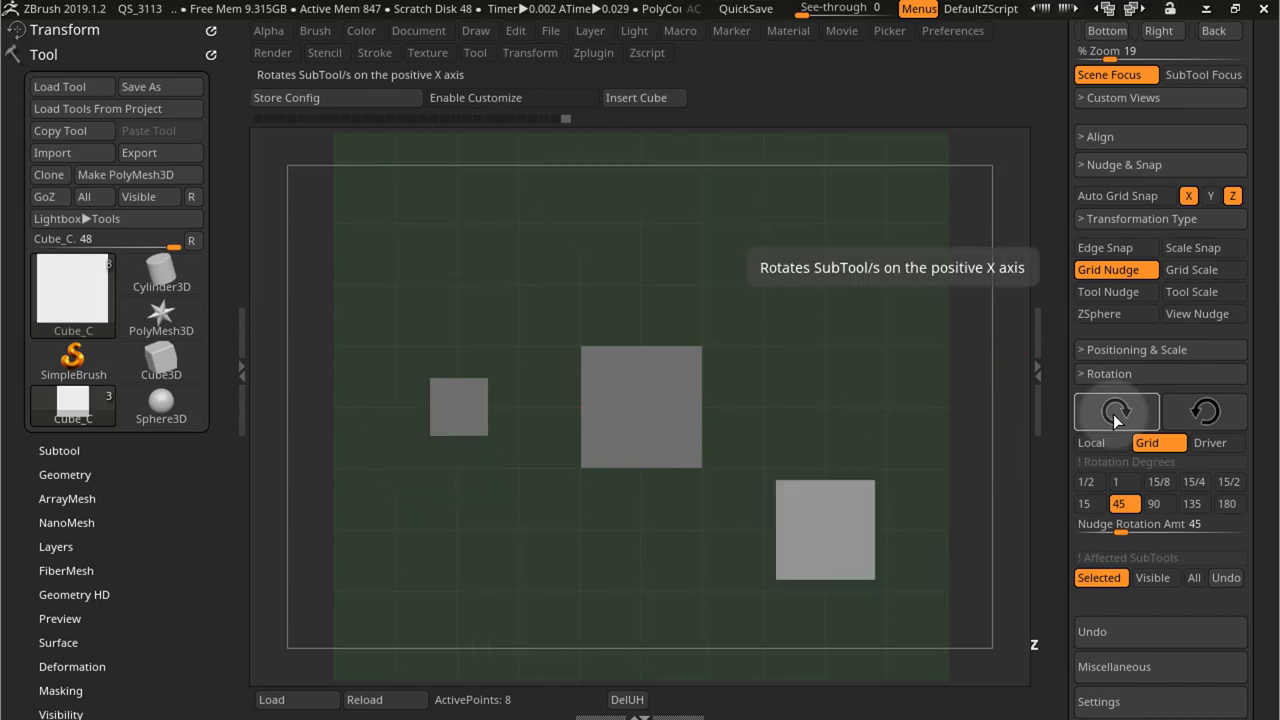
# Step: Set the pivot to Driver, rotate the cube two 45° steps forward, then two back
pyautogui.click(1226, 445)
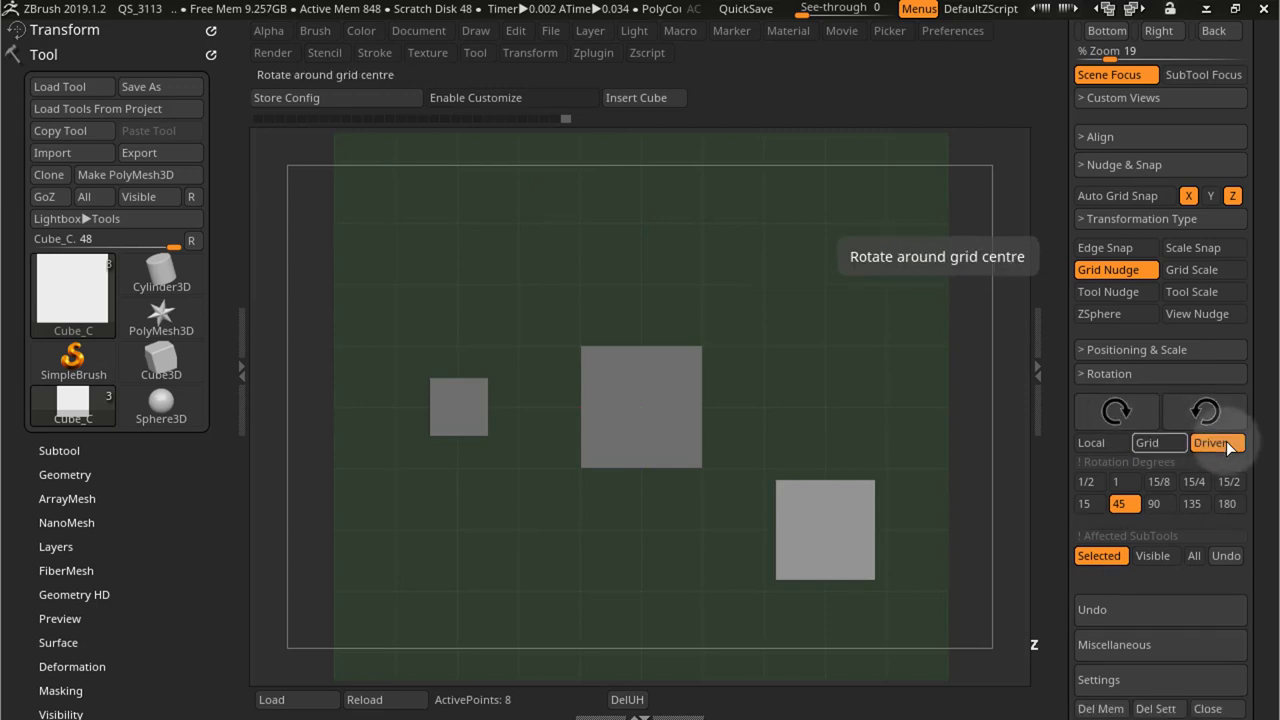
pyautogui.click(1137, 414)
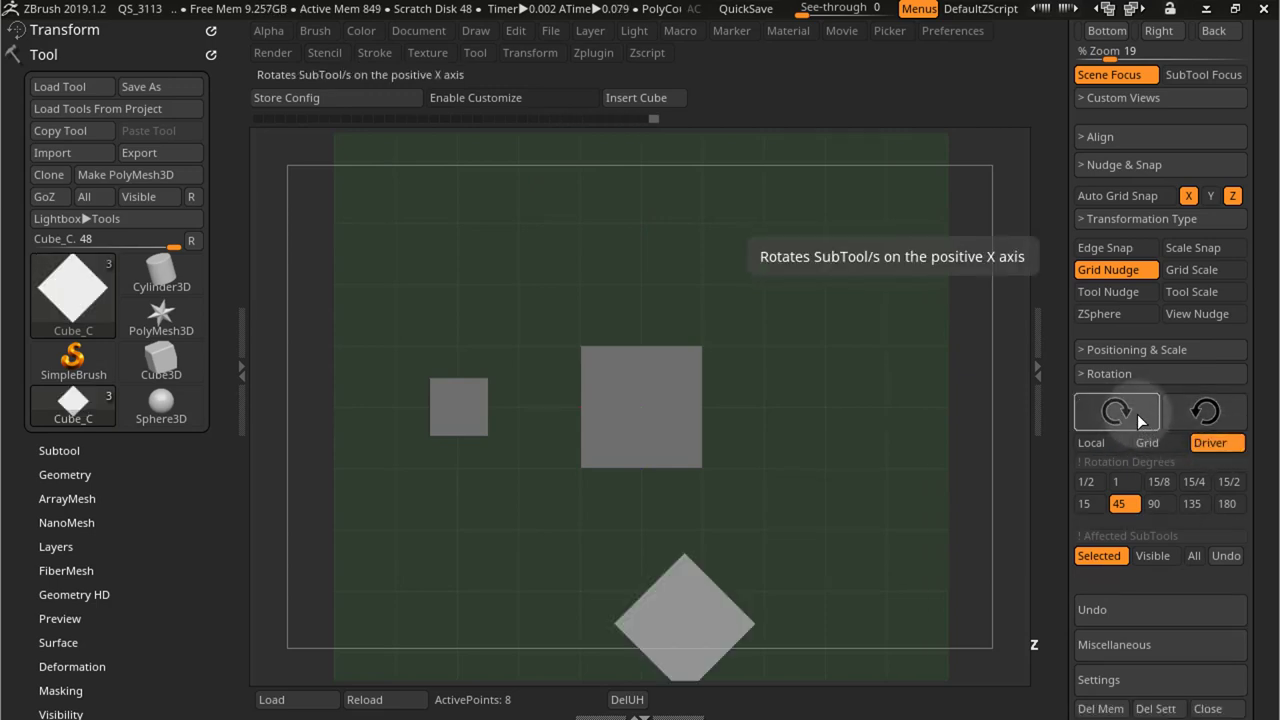
pyautogui.click(1137, 414)
pyautogui.click(1207, 413)
pyautogui.click(1207, 413)
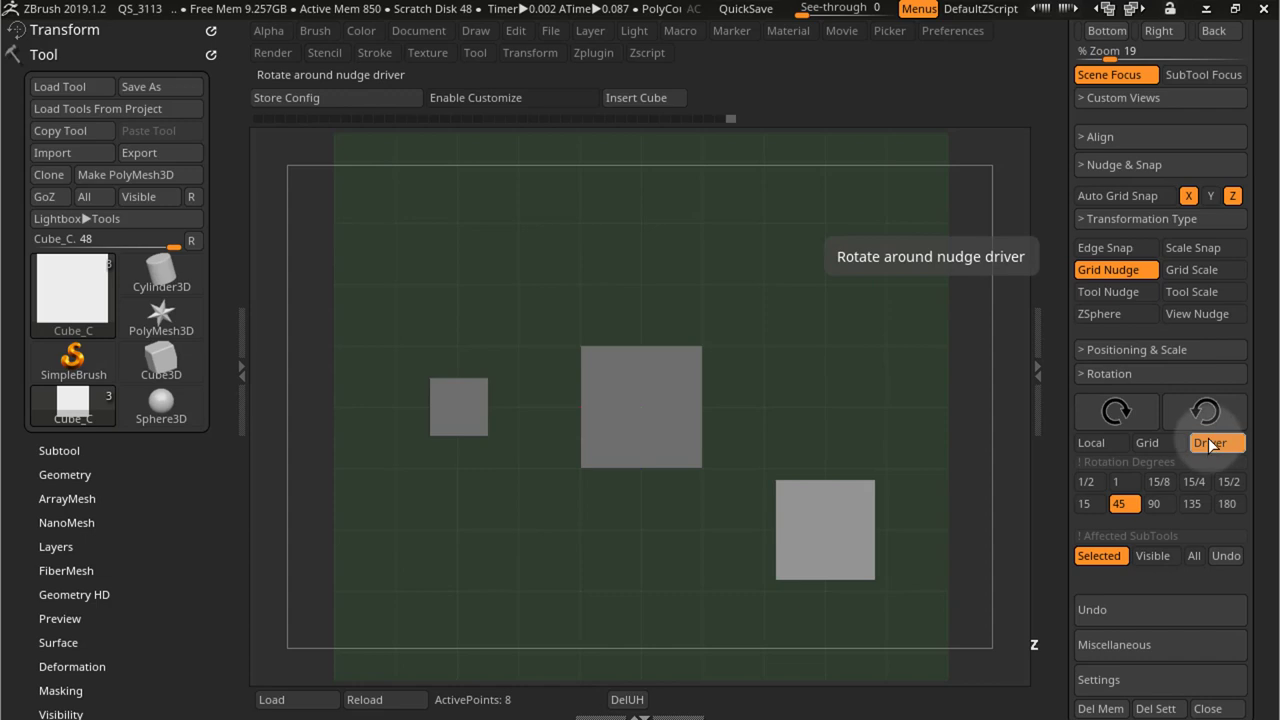
# Step: Select the small left cube Cube_B and set it as the nudge driver under Positioning & Scale
pyautogui.click(1137, 349)
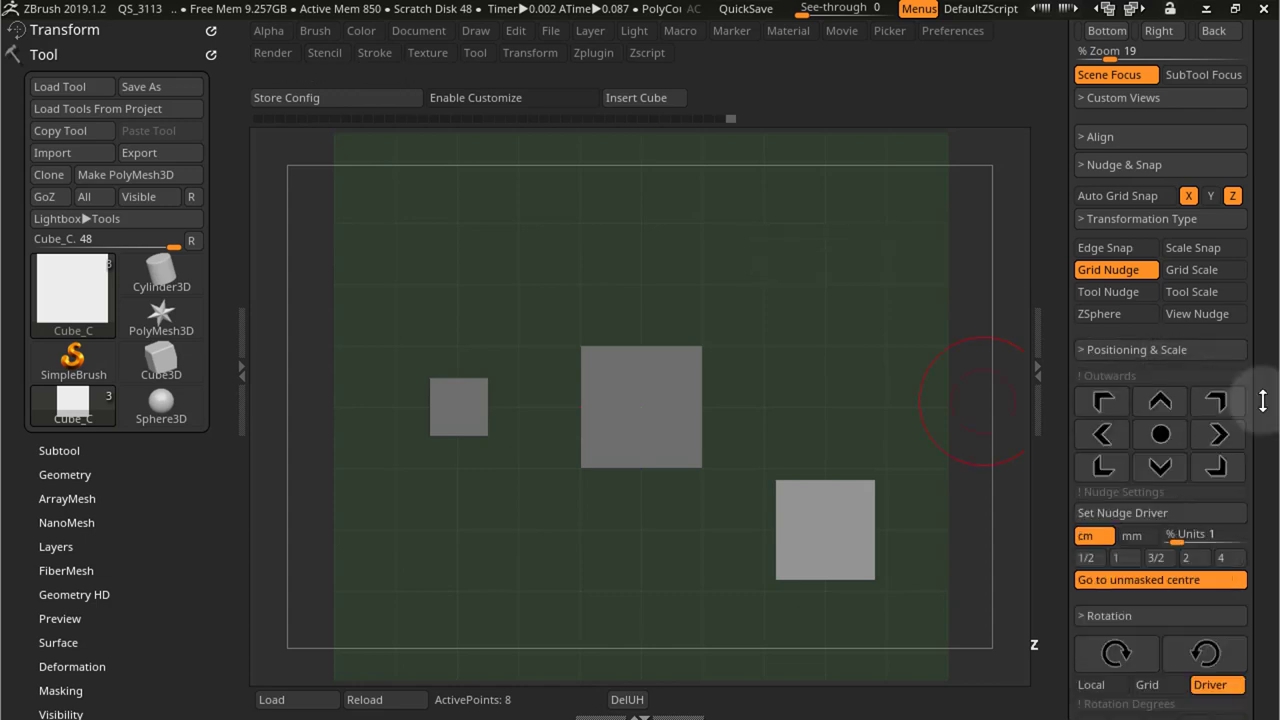
pyautogui.moveTo(1257, 380); pyautogui.dragTo(1257, 309)
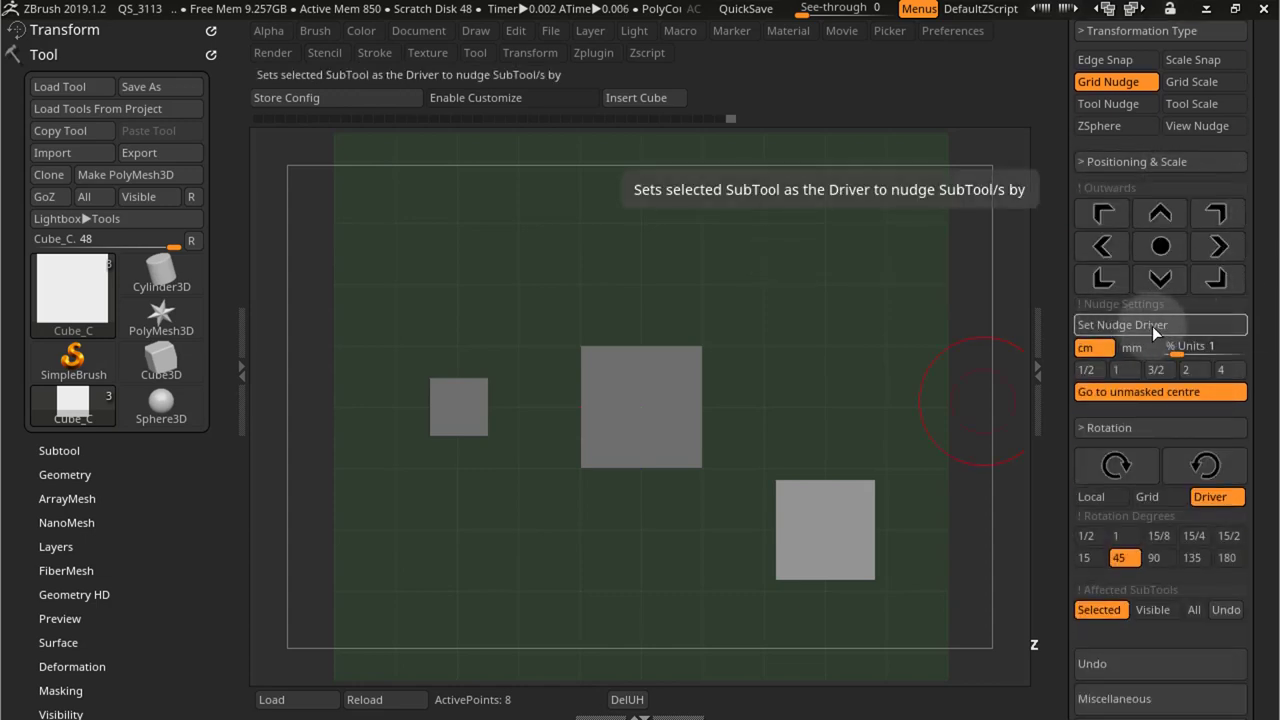
pyautogui.click(1157, 333)
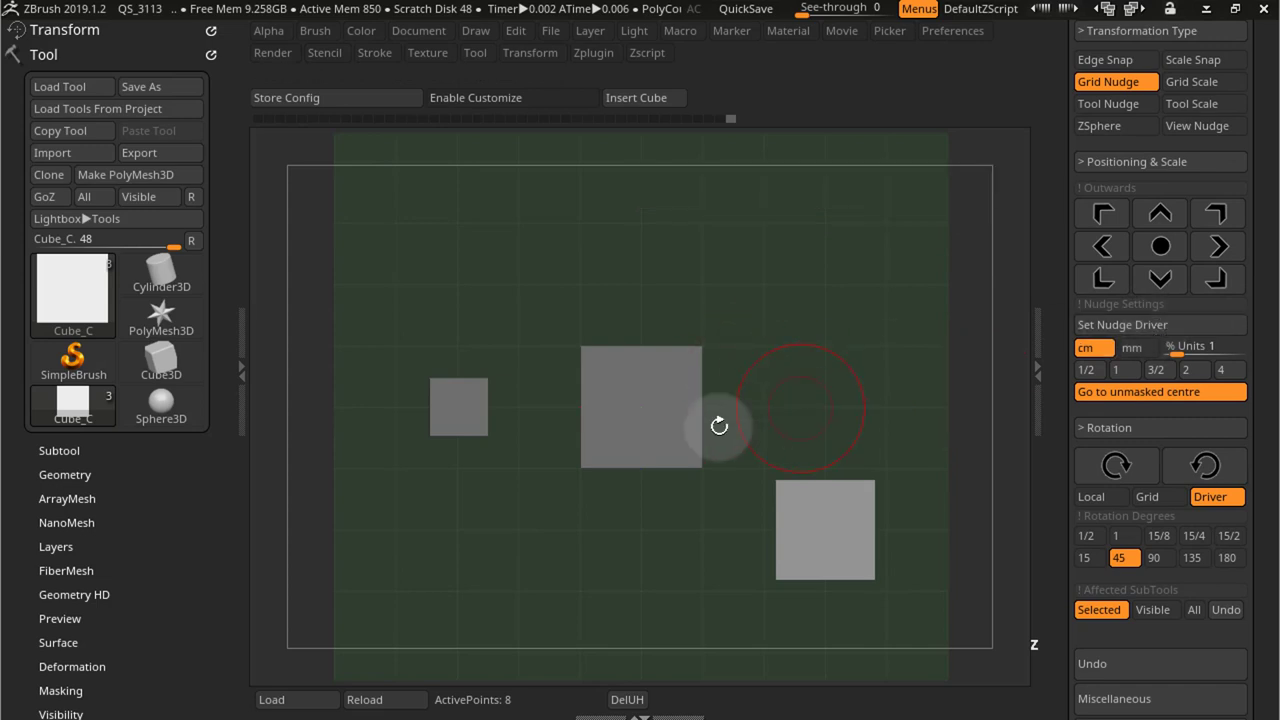
pyautogui.keyDown('alt'); pyautogui.click(624, 423); pyautogui.keyUp('alt')
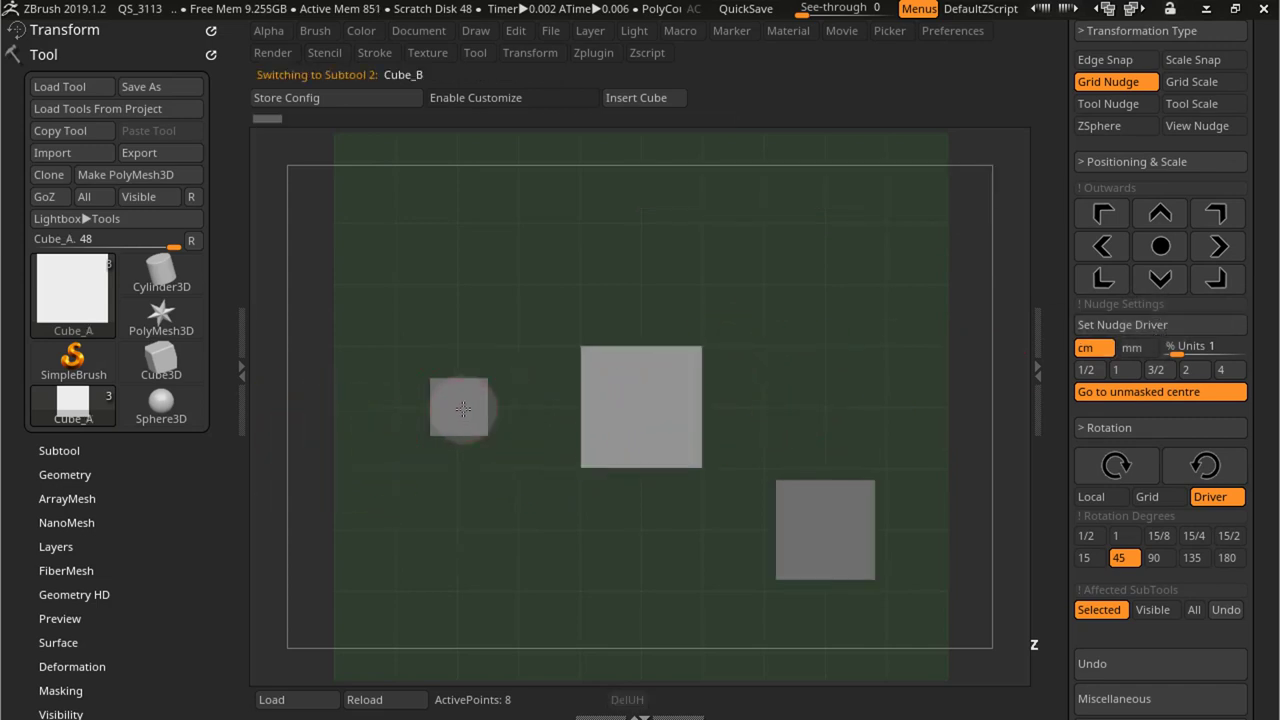
pyautogui.keyDown('alt'); pyautogui.click(463, 409); pyautogui.keyUp('alt')
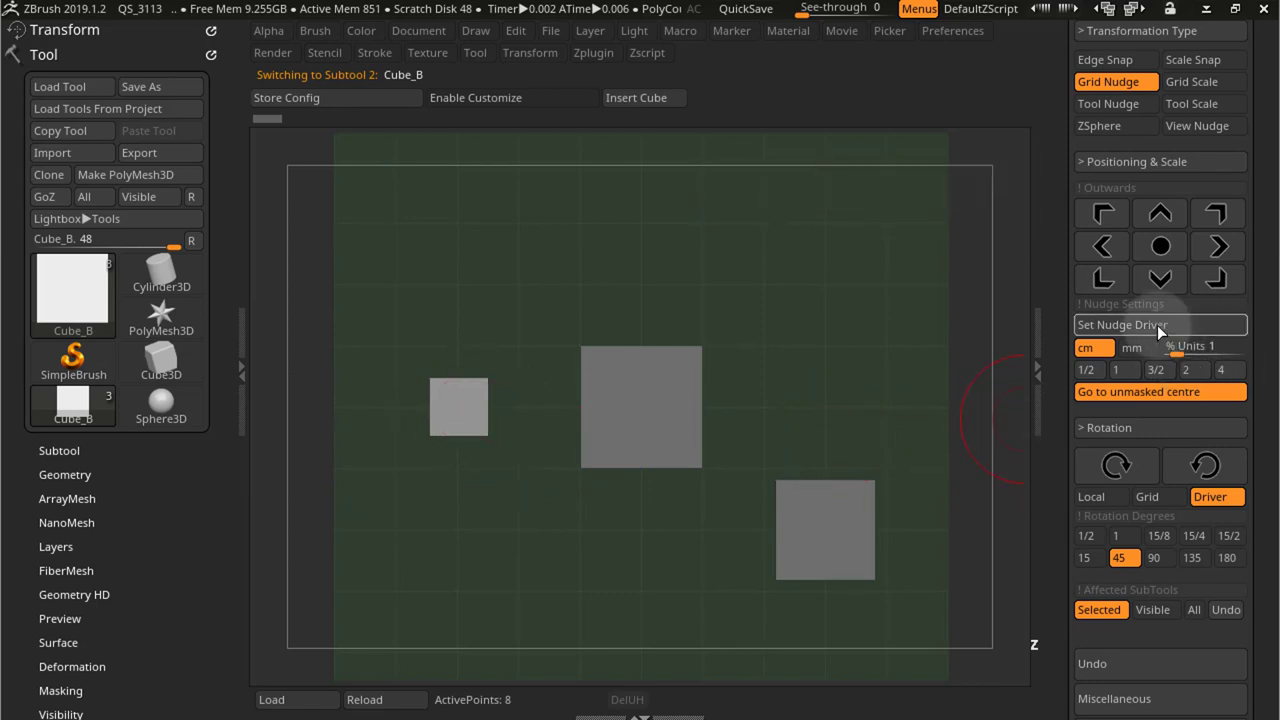
pyautogui.click(1122, 327)
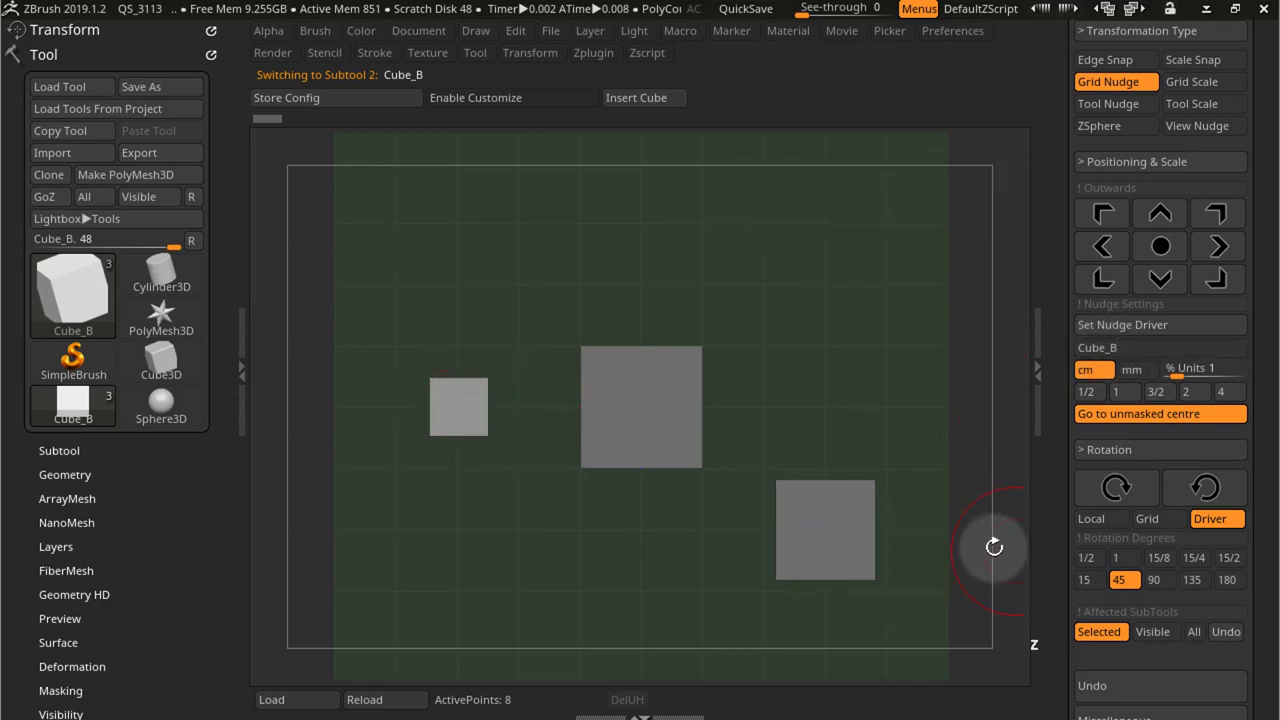
pyautogui.keyDown('alt'); pyautogui.moveTo(914, 466); pyautogui.dragTo(578, 414); pyautogui.keyUp('alt')
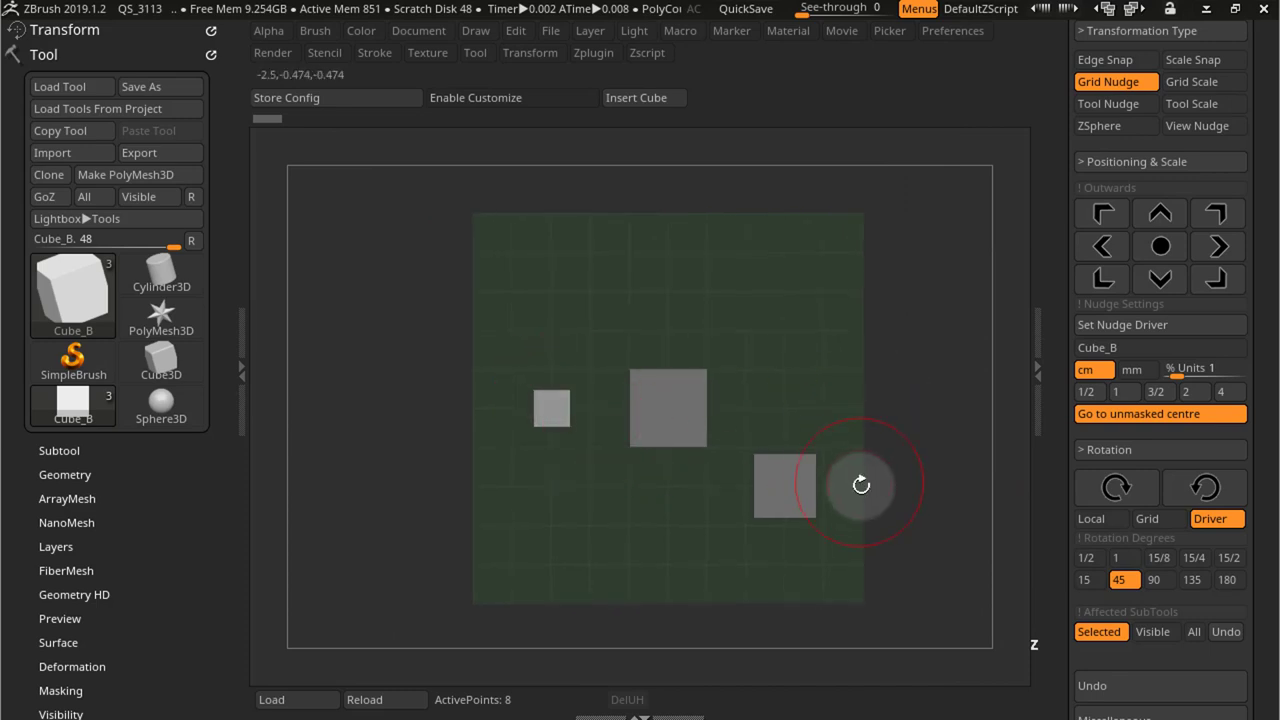
# Step: Select Cube_A and rotate it in 45° steps around the Cube_B driver until it returns to centre
pyautogui.keyDown('alt'); pyautogui.click(668, 405); pyautogui.keyUp('alt')
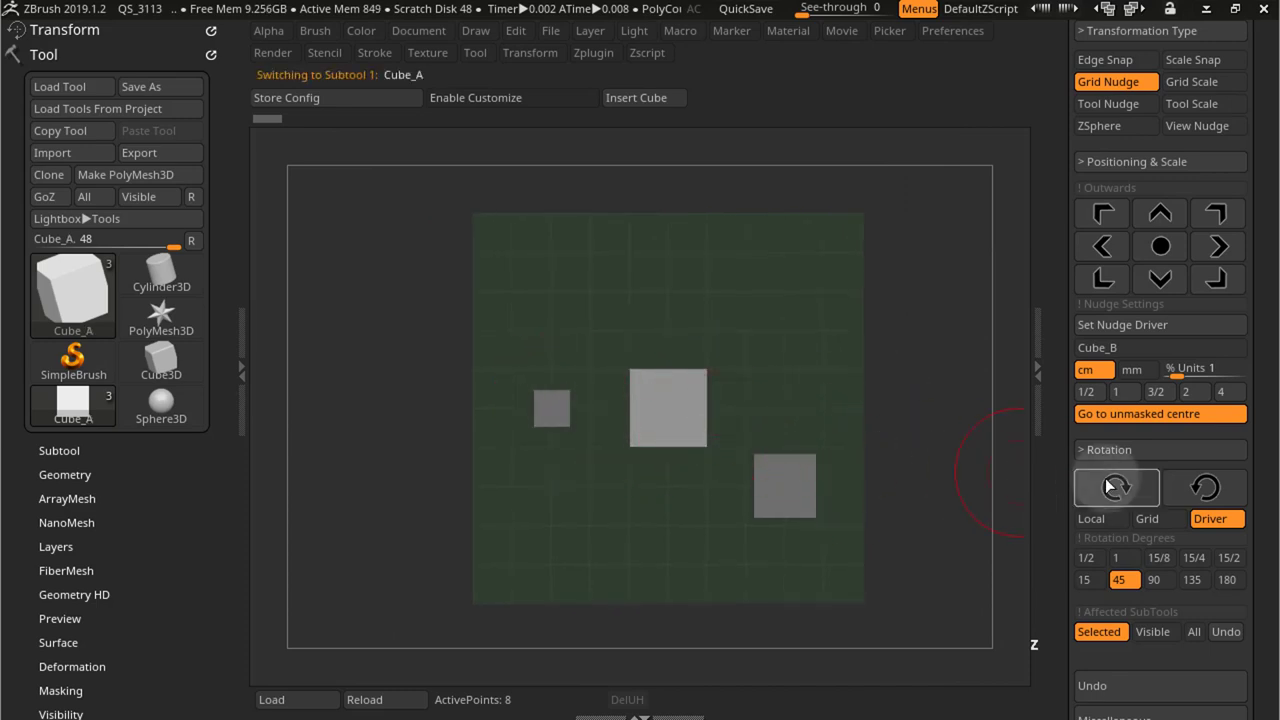
pyautogui.click(1132, 490)
pyautogui.click(1132, 490)
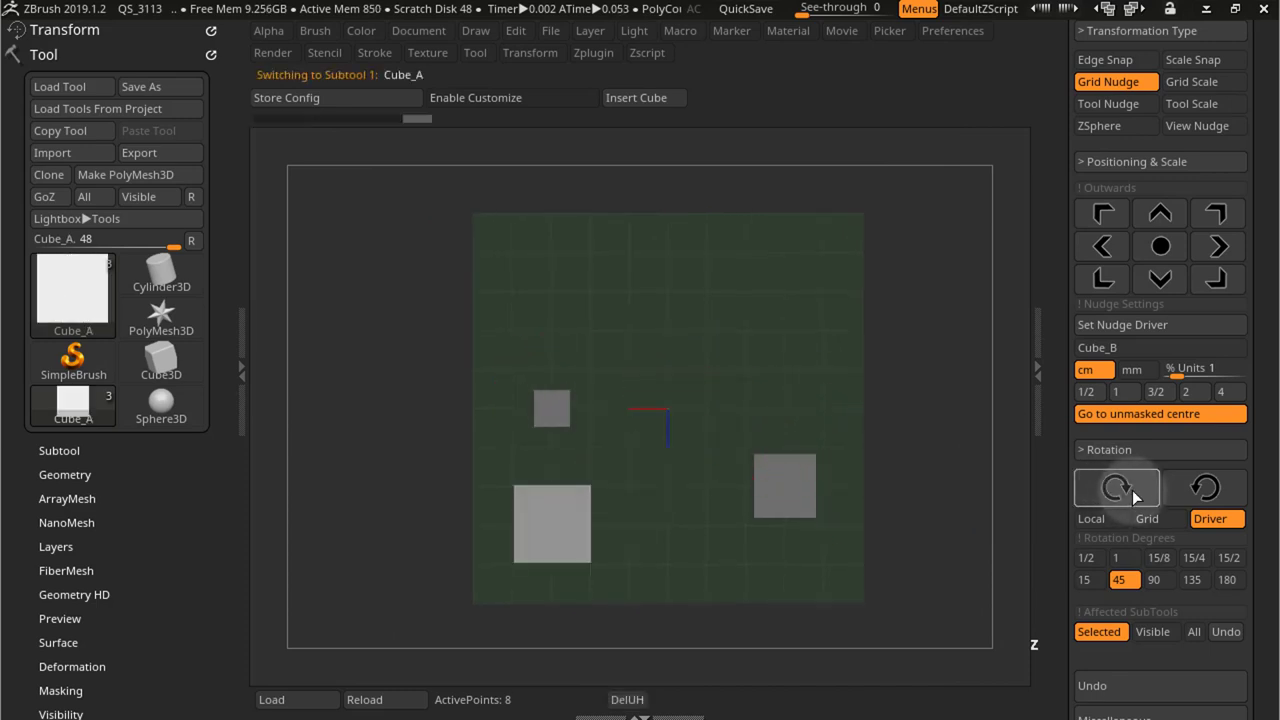
pyautogui.click(1132, 490)
pyautogui.click(1132, 490)
pyautogui.click(1132, 490)
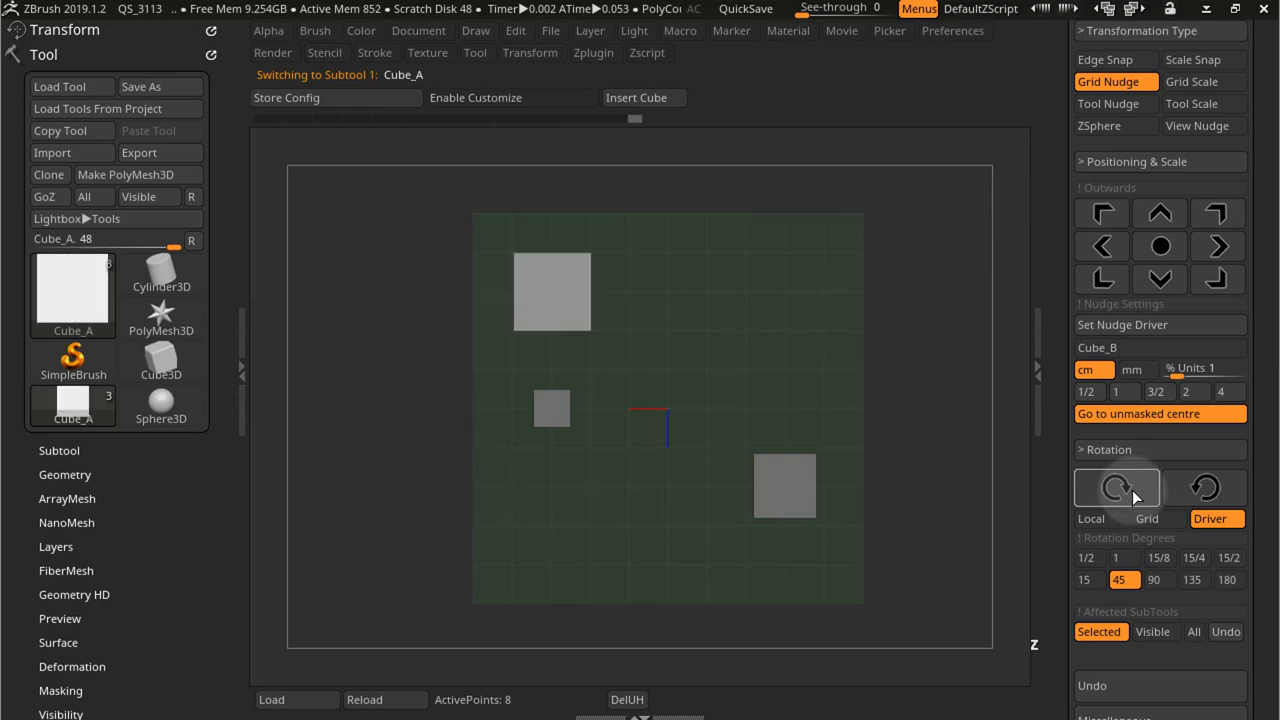
pyautogui.click(1132, 490)
pyautogui.click(1132, 490)
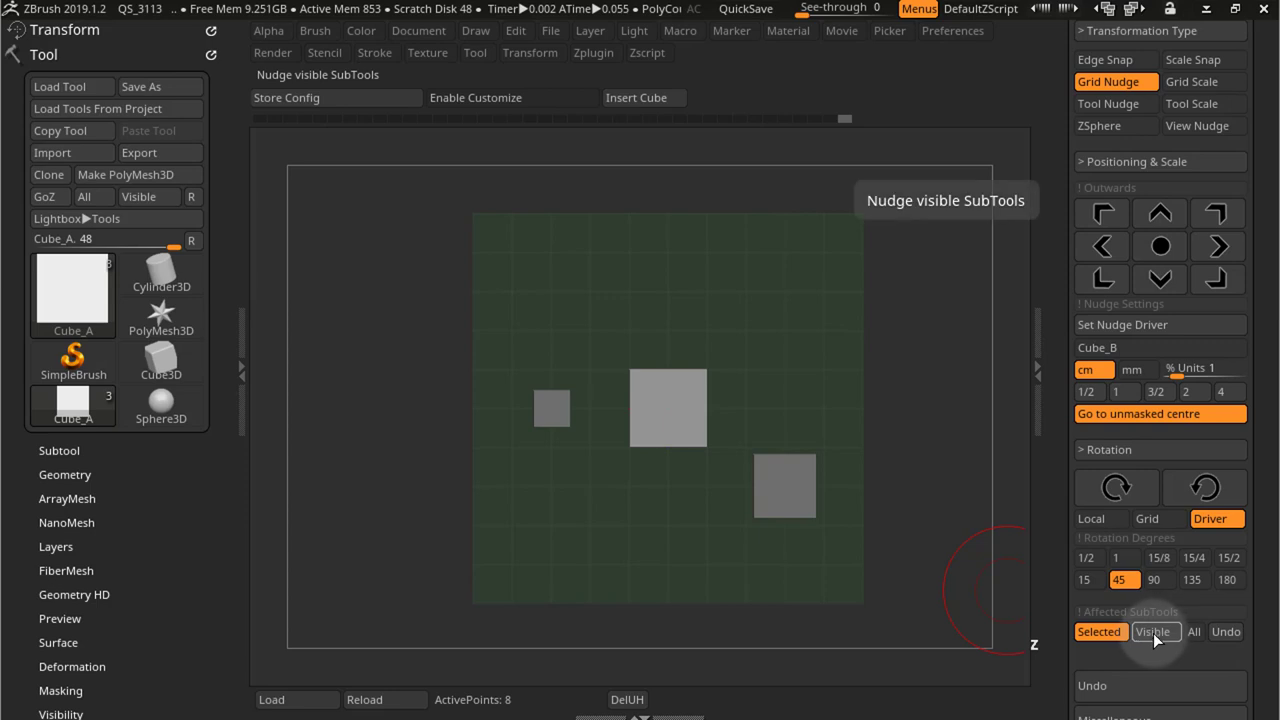
# Step: Set Affected SubTools to All and rotate every cube eight 45° steps, a full turn
pyautogui.click(1193, 634)
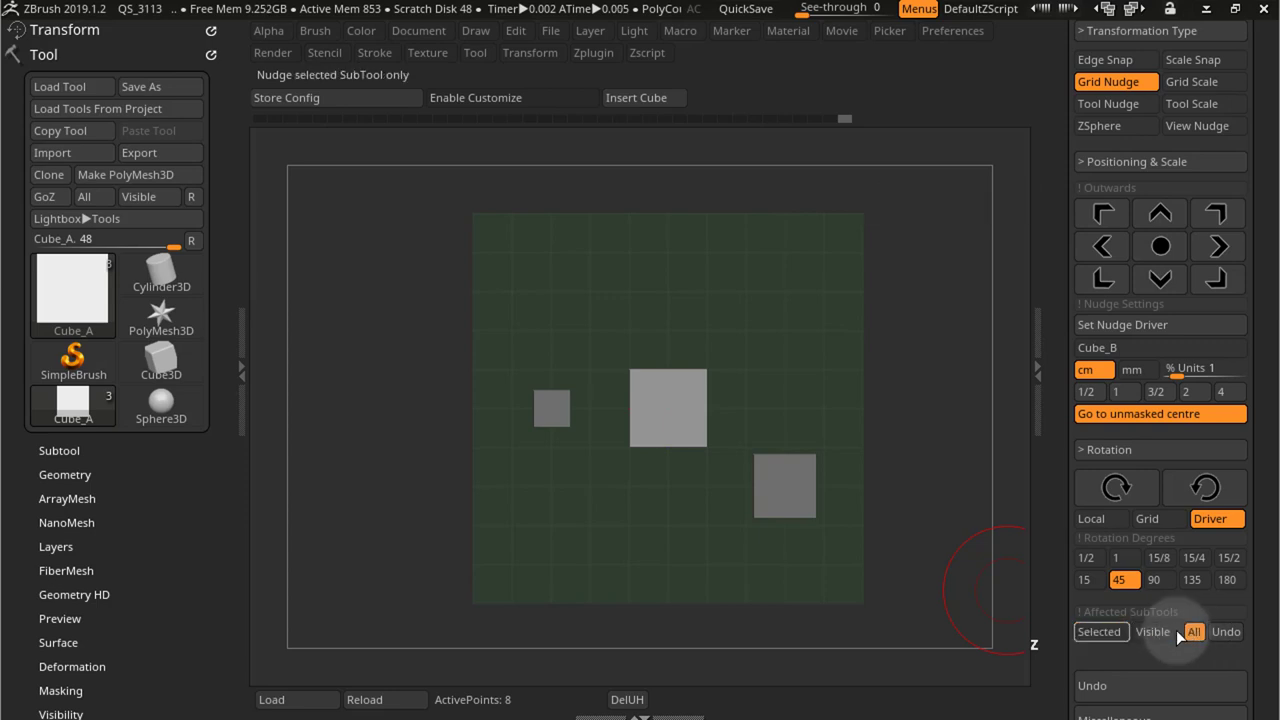
pyautogui.click(1115, 490)
pyautogui.click(1115, 490)
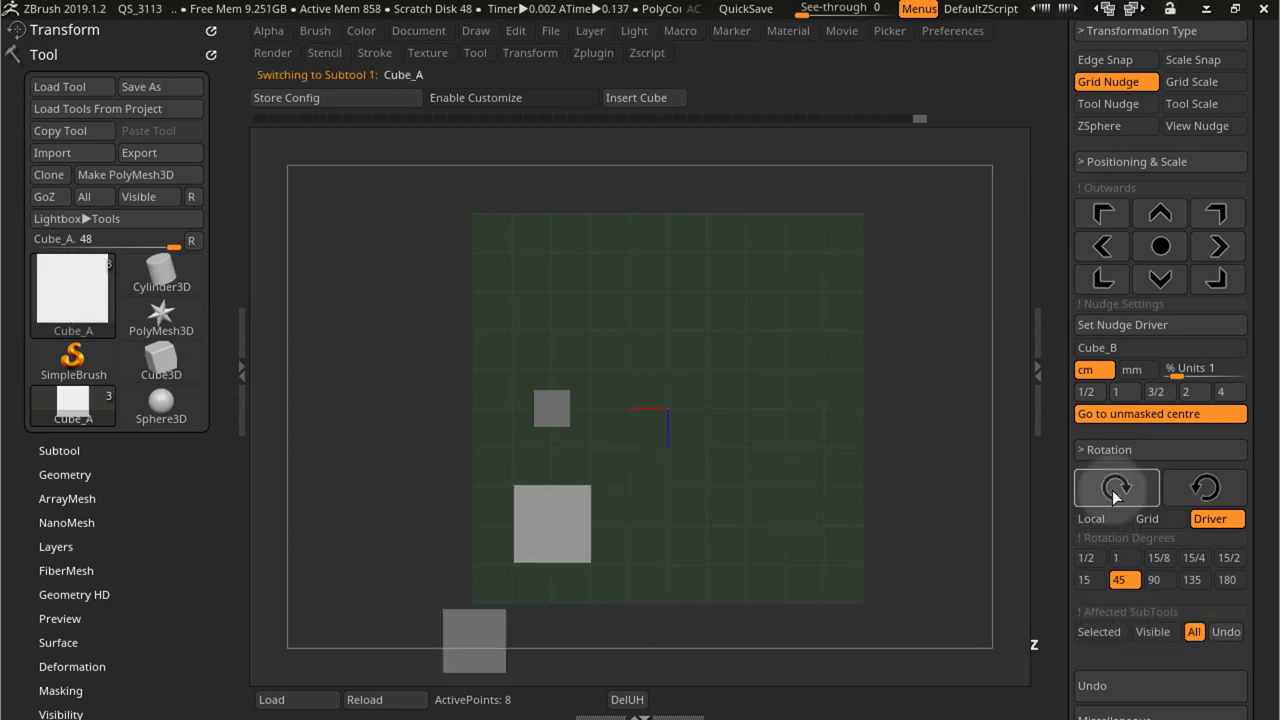
pyautogui.click(1115, 490)
pyautogui.click(1115, 490)
pyautogui.click(1115, 490)
pyautogui.click(1115, 490)
pyautogui.click(1115, 490)
pyautogui.click(1115, 490)
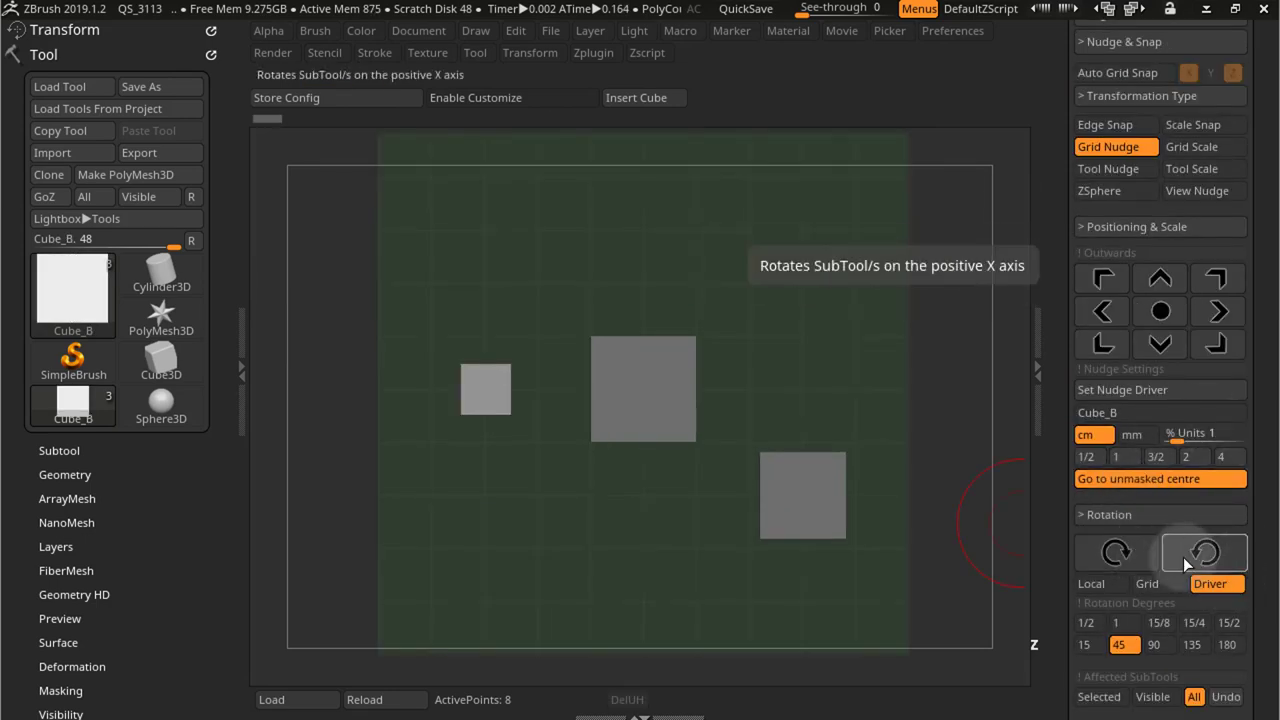
# Step: Undo a test rotation, then set Transformation Type to View Nudge after trying ZSphere
pyautogui.click(1132, 554)
pyautogui.click(1226, 697)
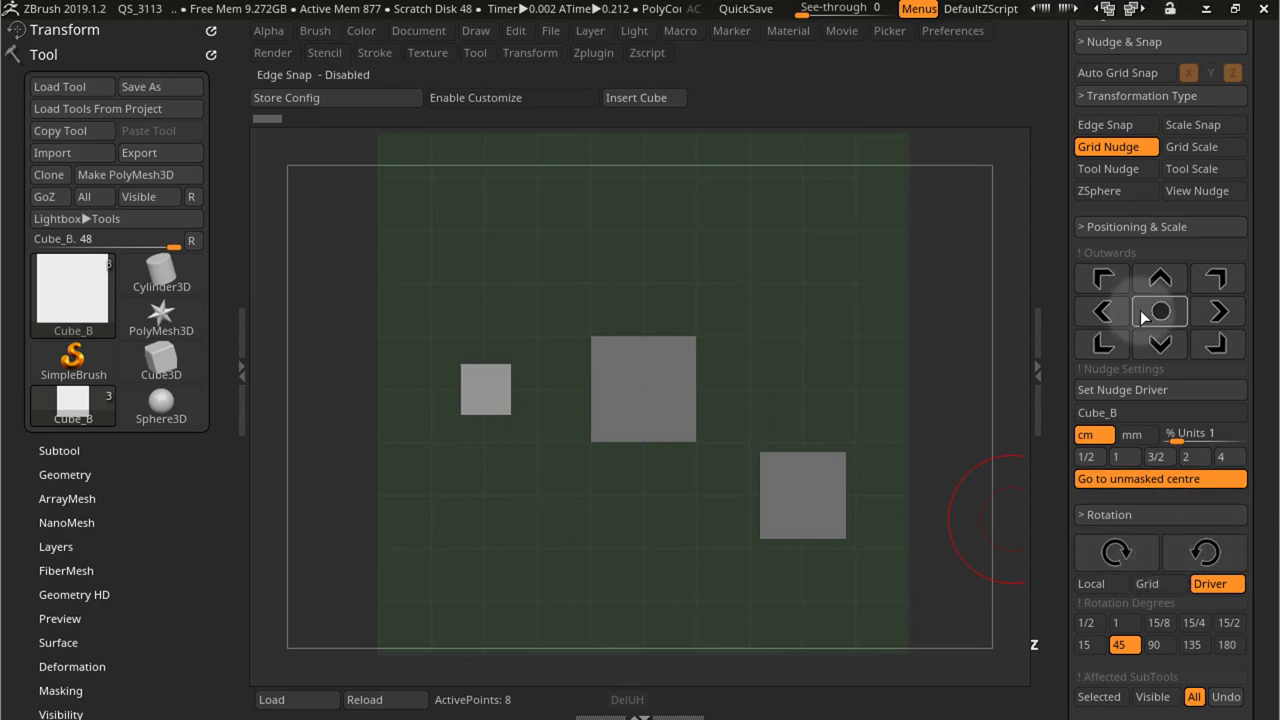
pyautogui.click(1115, 192)
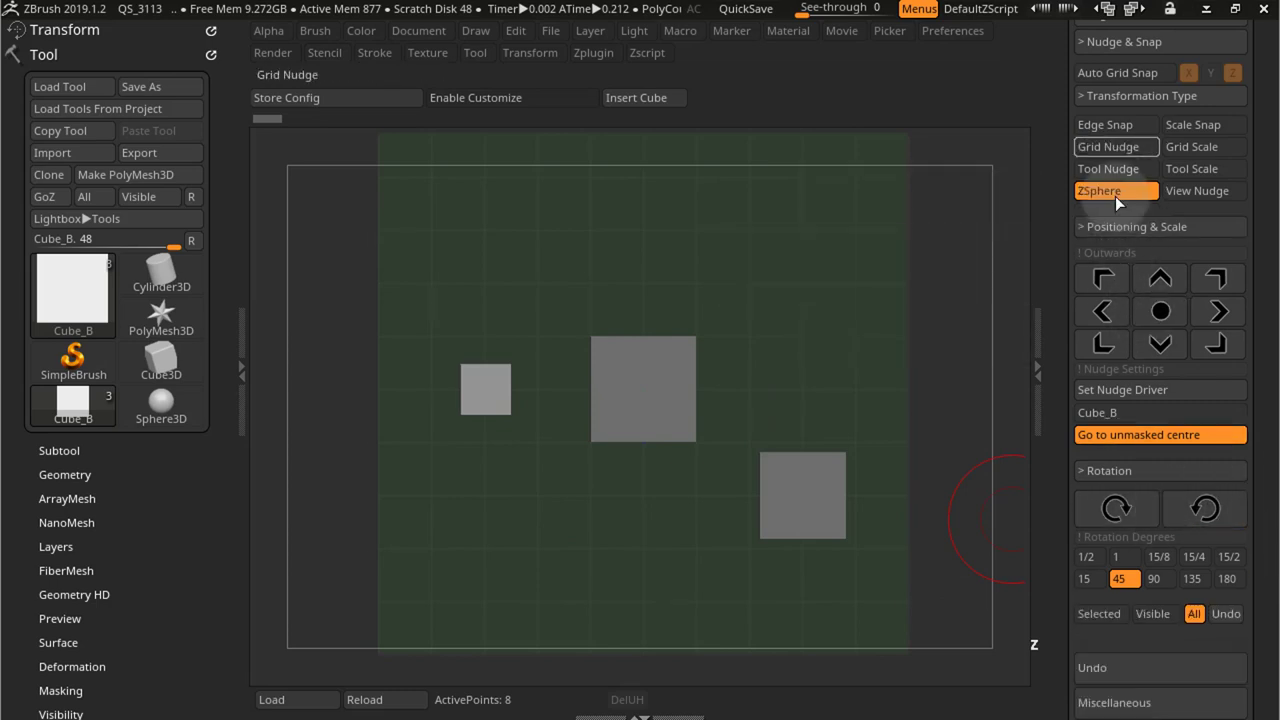
pyautogui.click(1194, 191)
pyautogui.click(1182, 227)
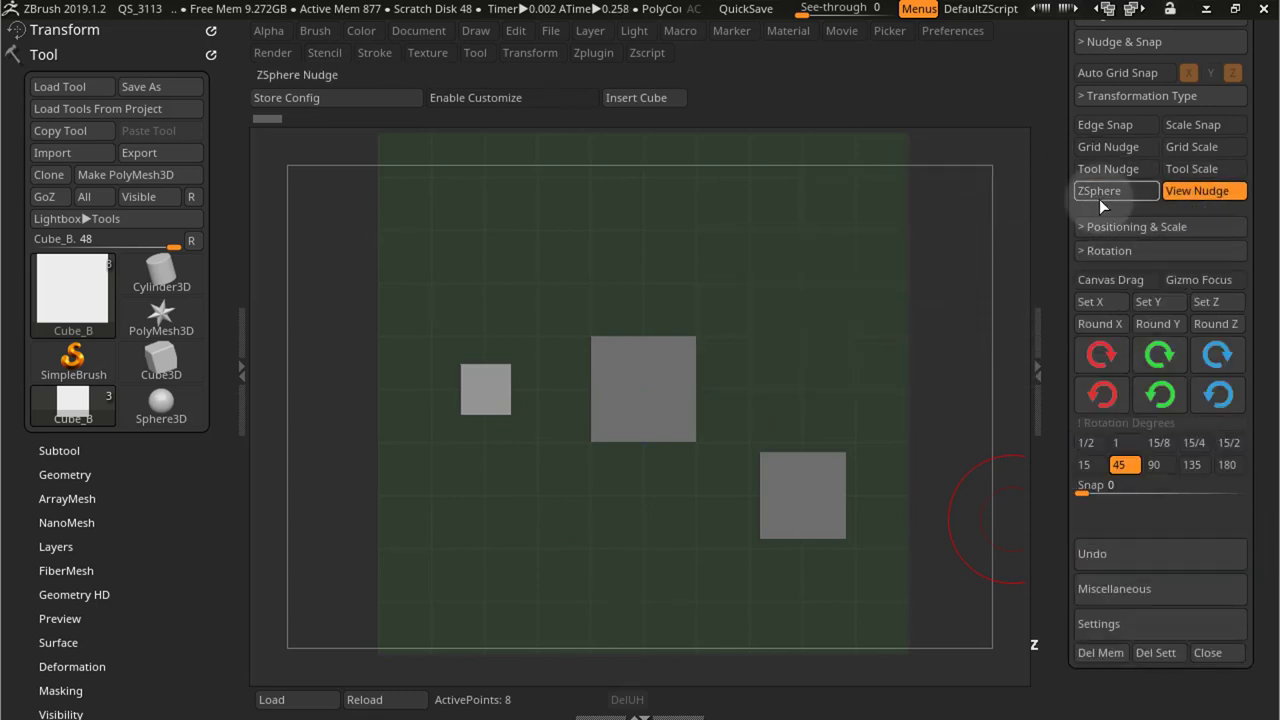